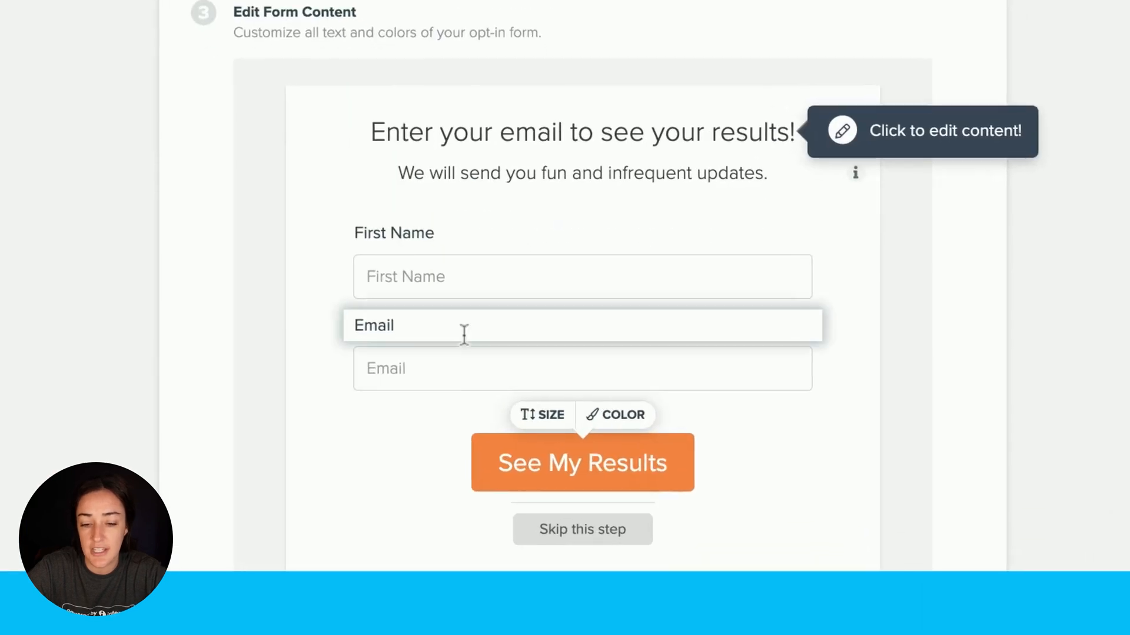
Save the quiz's opt-in form and choose GetResponse as the email marketing program to connect
double_click(529, 133)
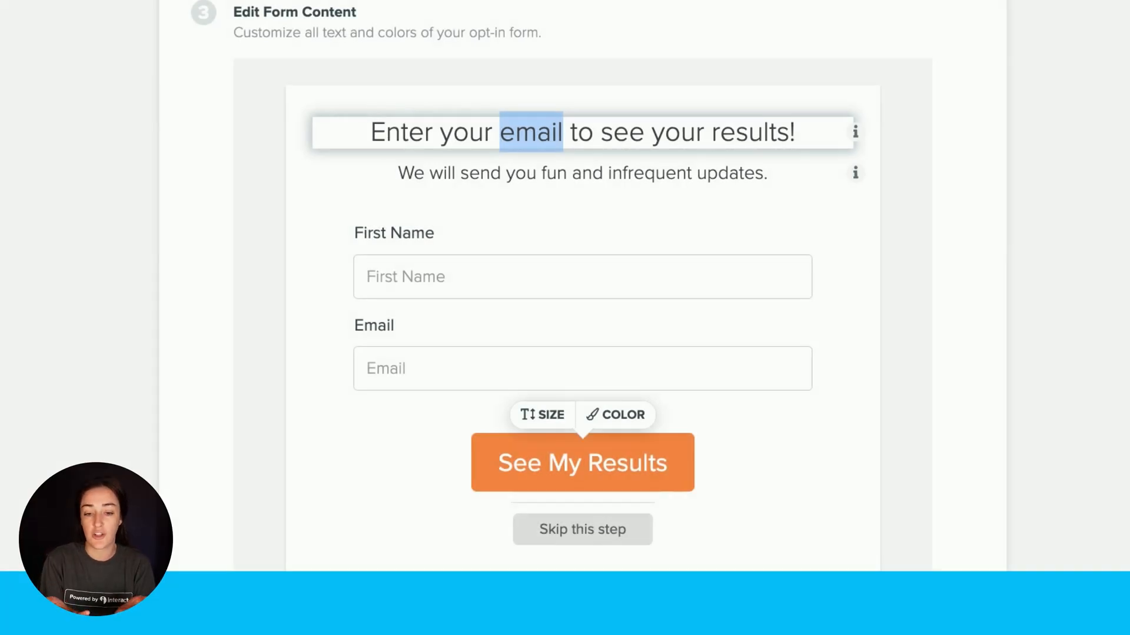
scroll(719, 230, "down", 5)
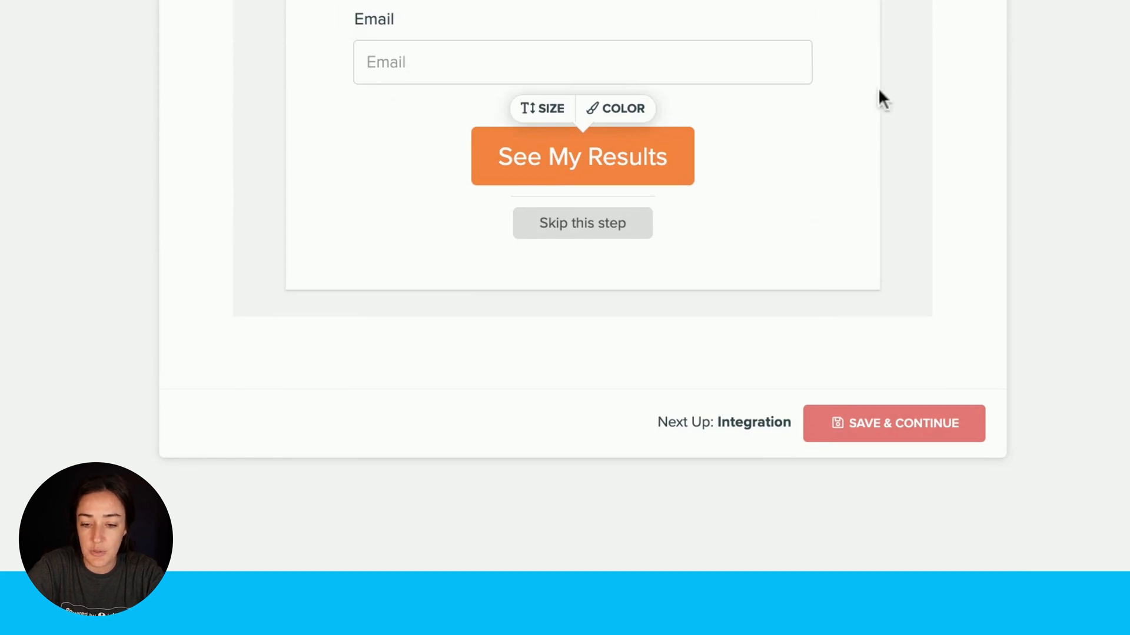
left_click(904, 436)
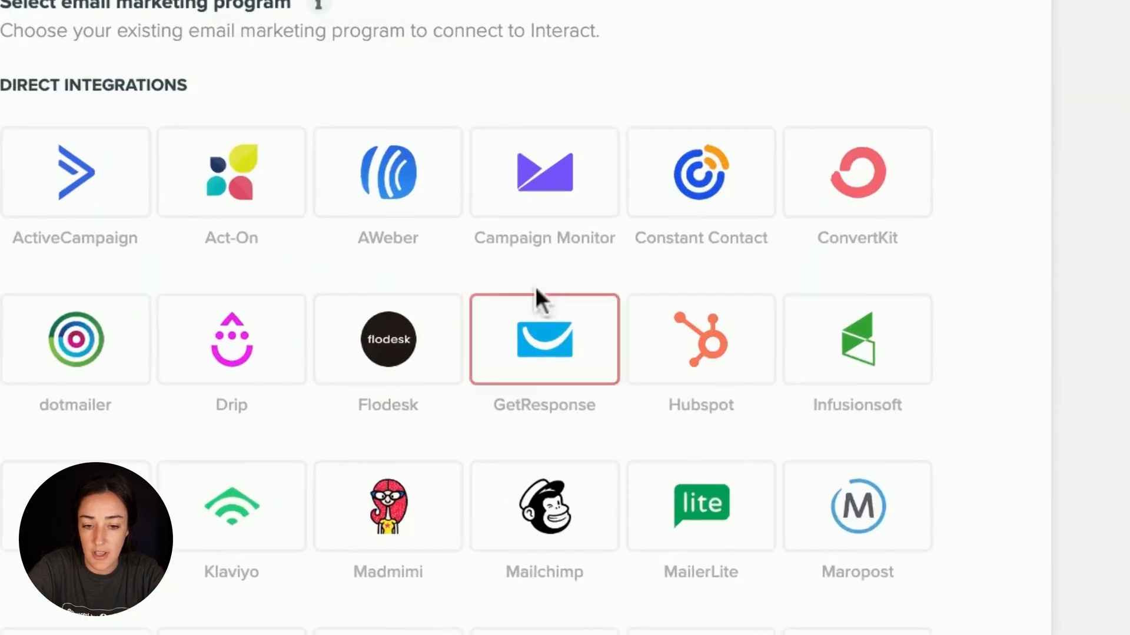
left_click(561, 348)
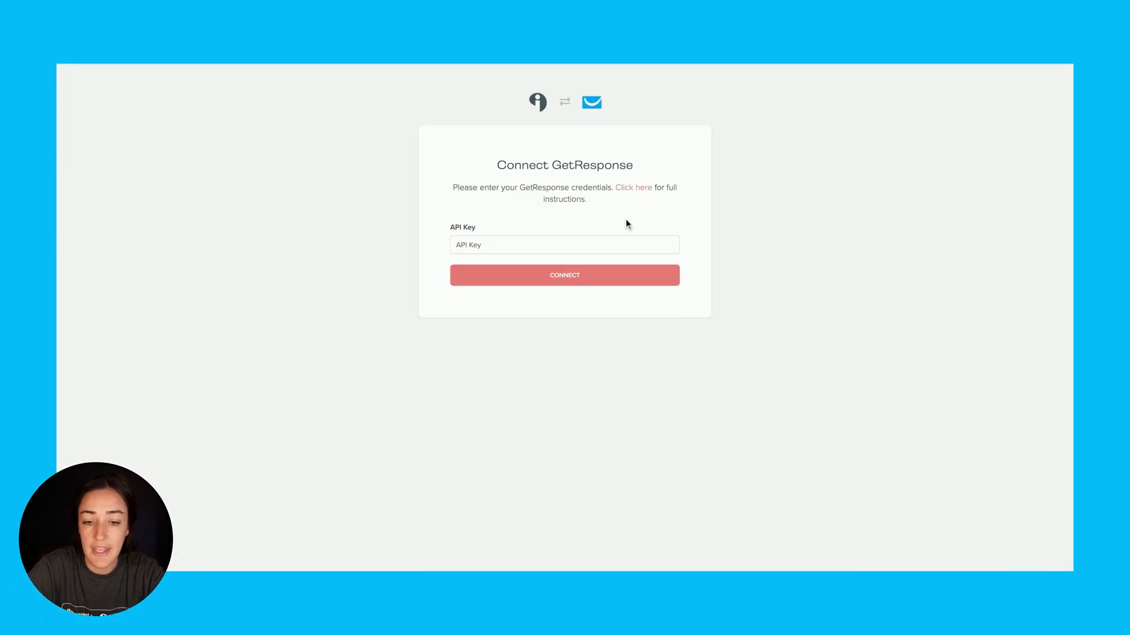
double_click(554, 167)
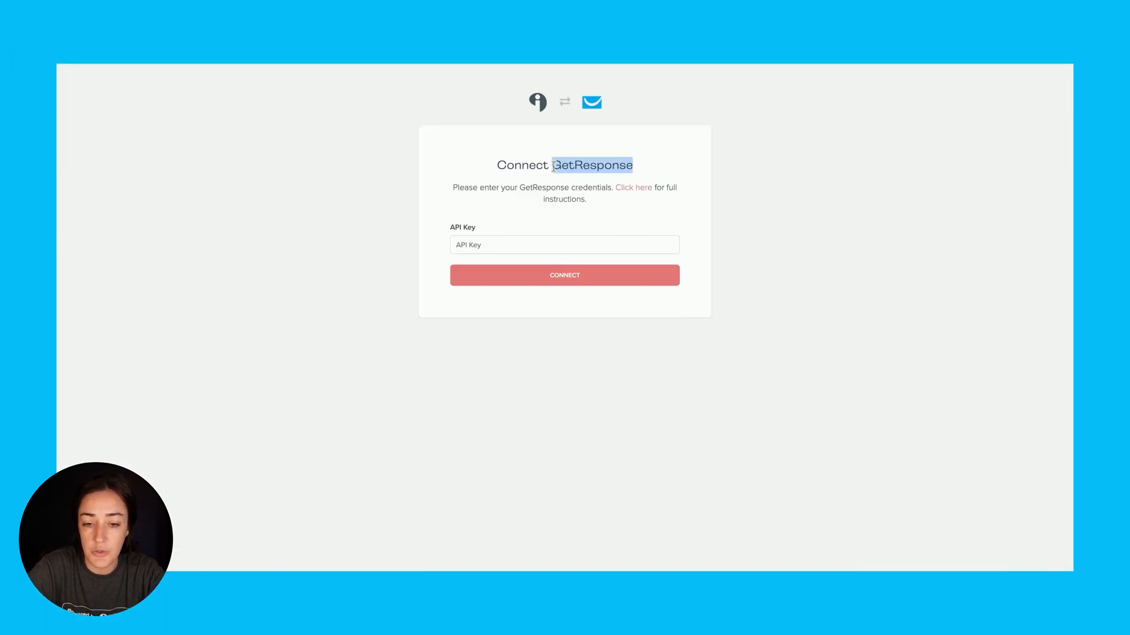
left_click(657, 175)
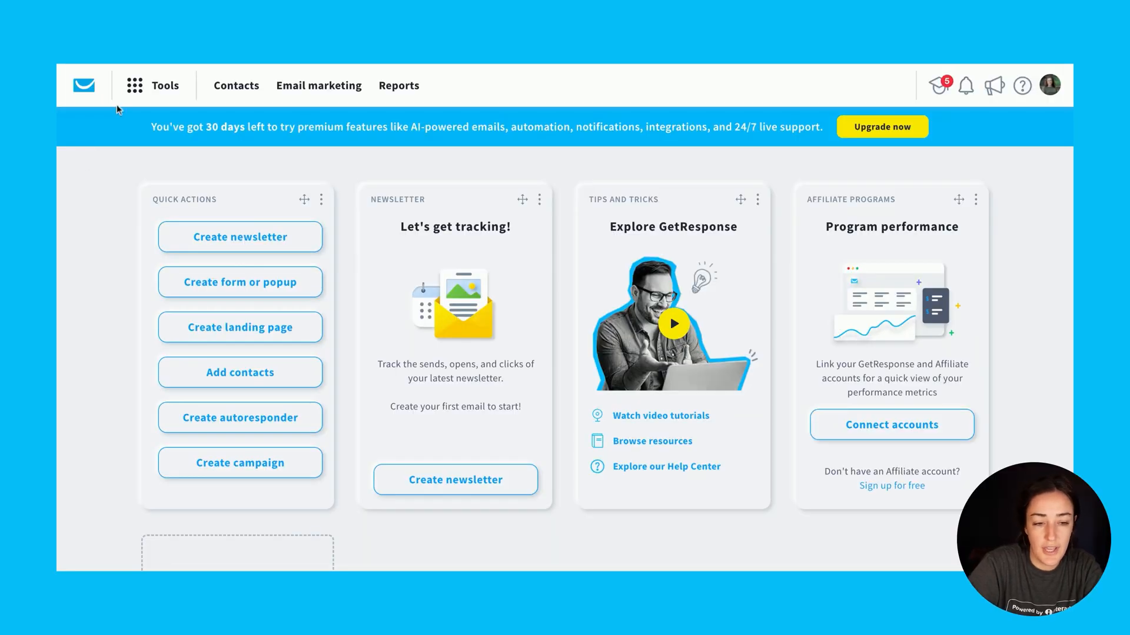
Switch to GetResponse and generate an API key named Quiz in the Integrations and API settings
left_click(149, 88)
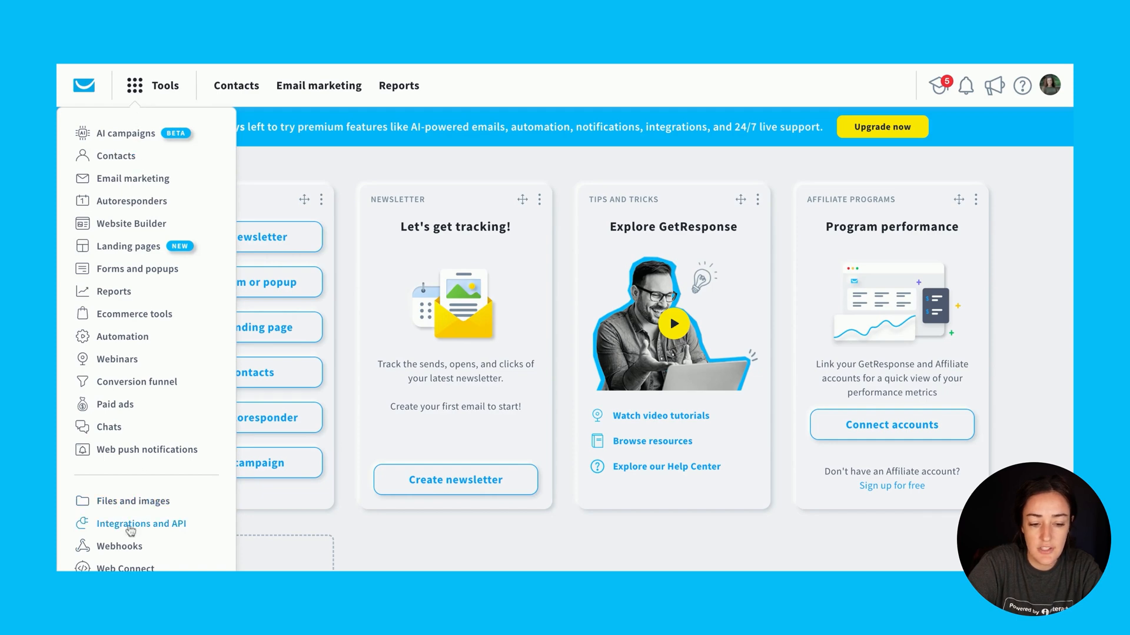
left_click(155, 529)
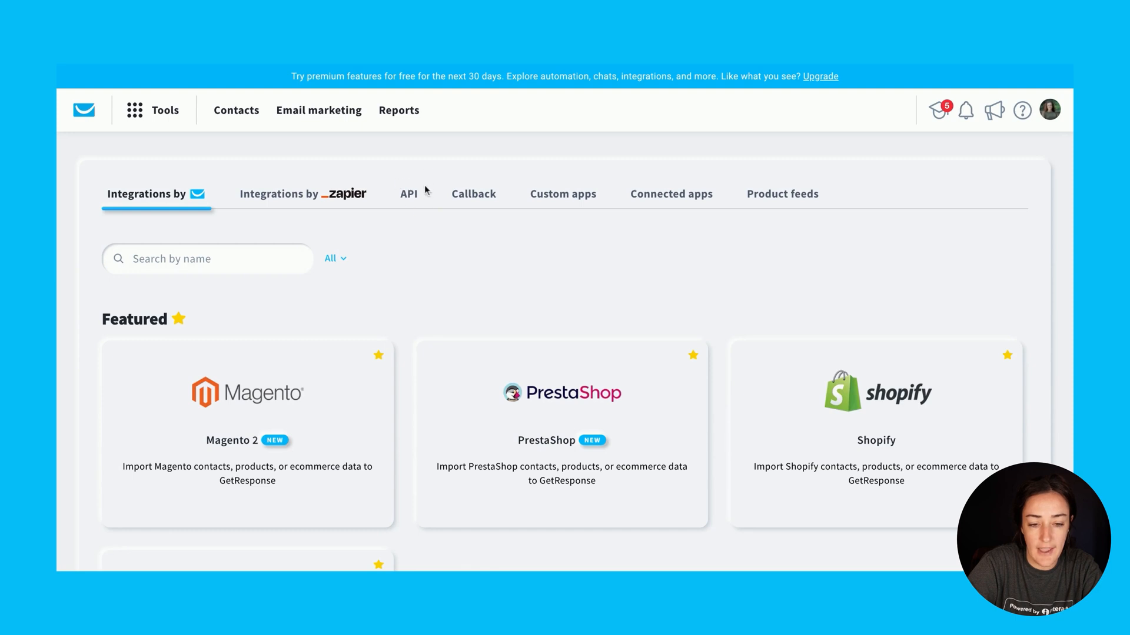
left_click(416, 200)
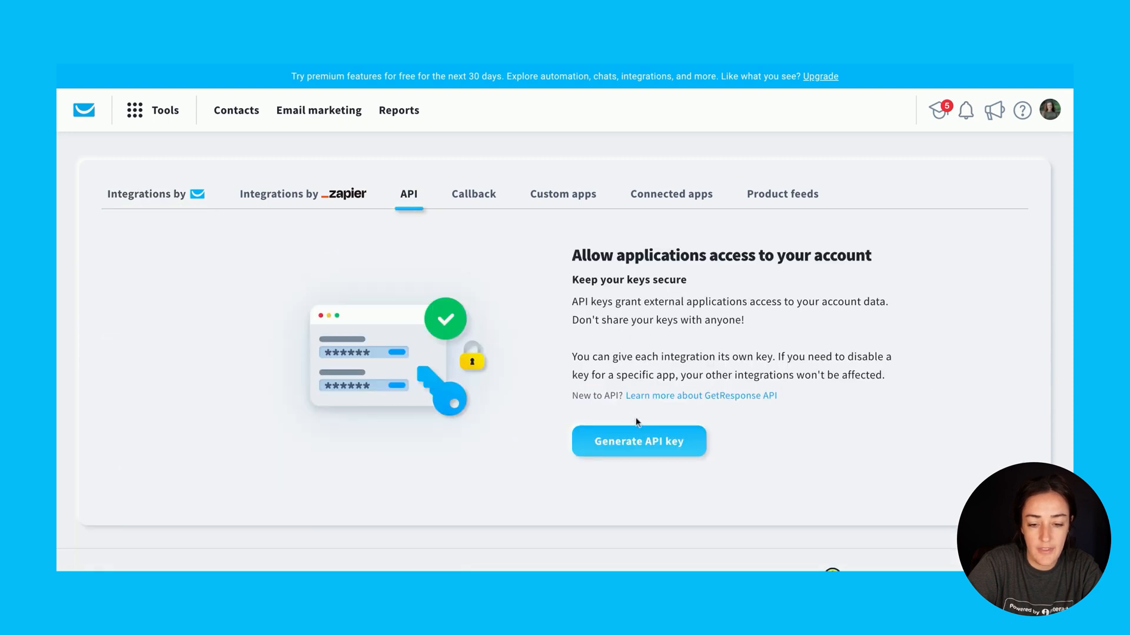
left_click(659, 447)
type("Quiz")
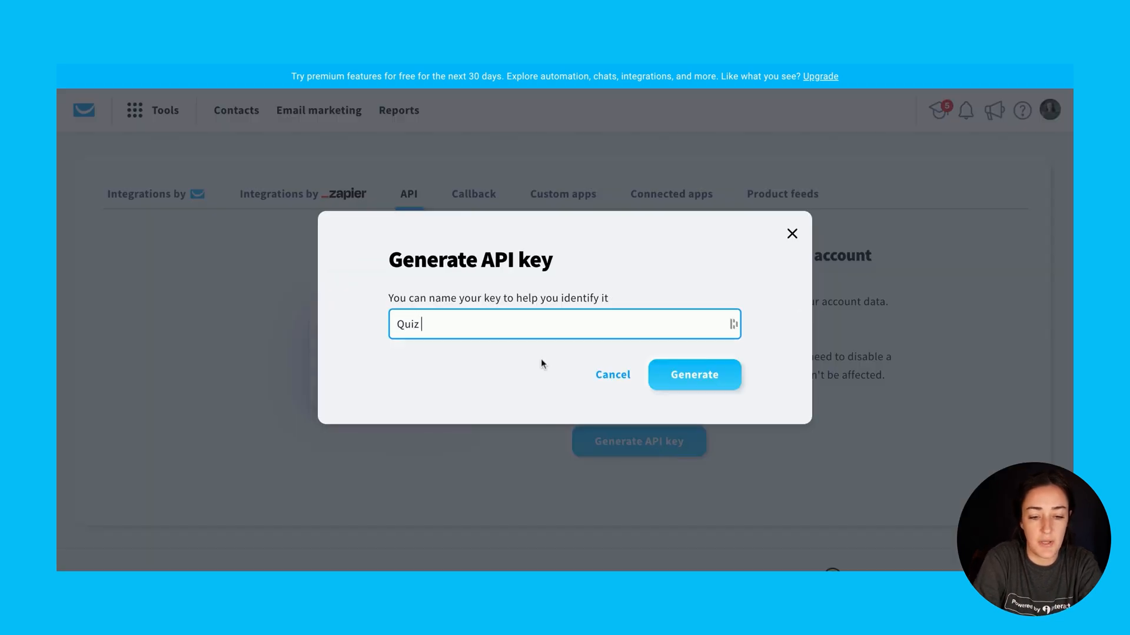
left_click(704, 384)
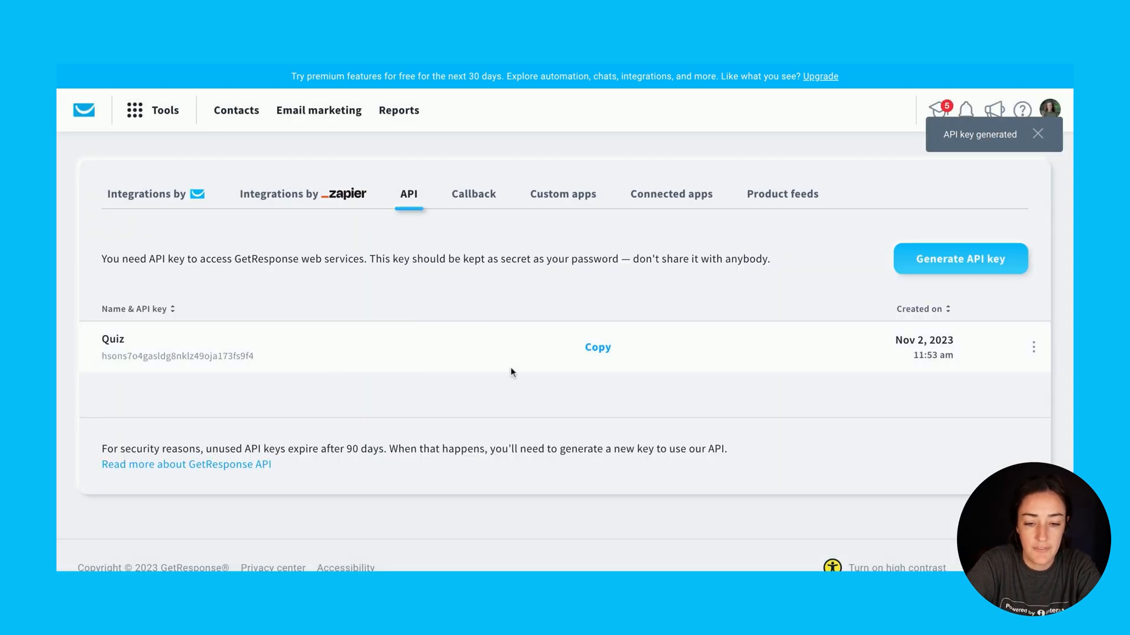
Copy the generated API key, paste it into Interact's GetResponse API Key field and connect the account
left_click(596, 352)
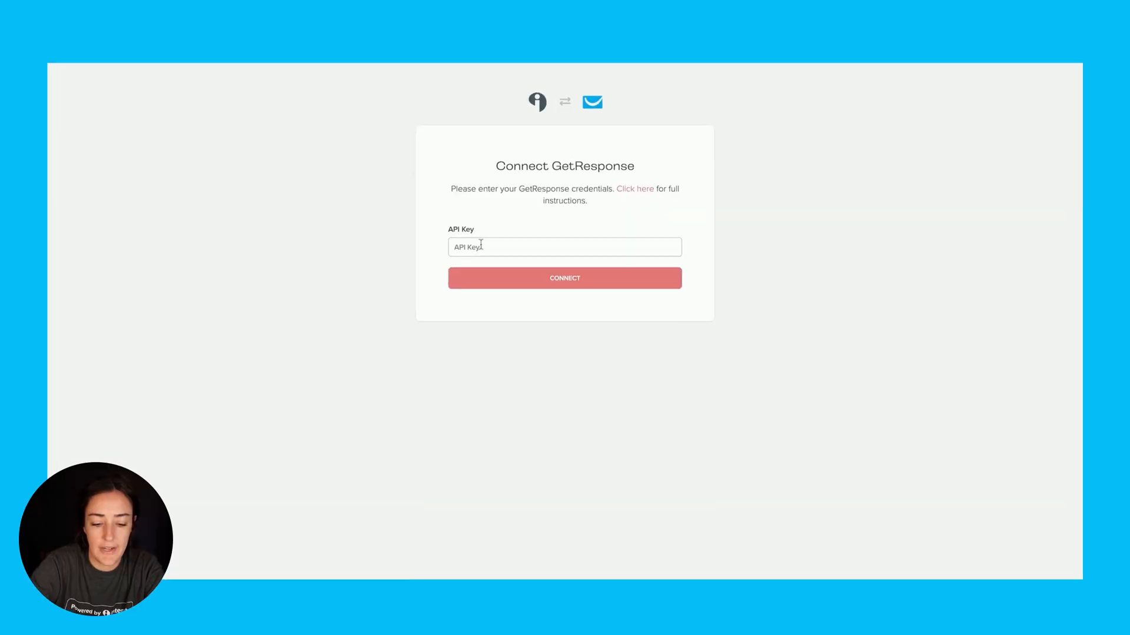
key("ctrl+v")
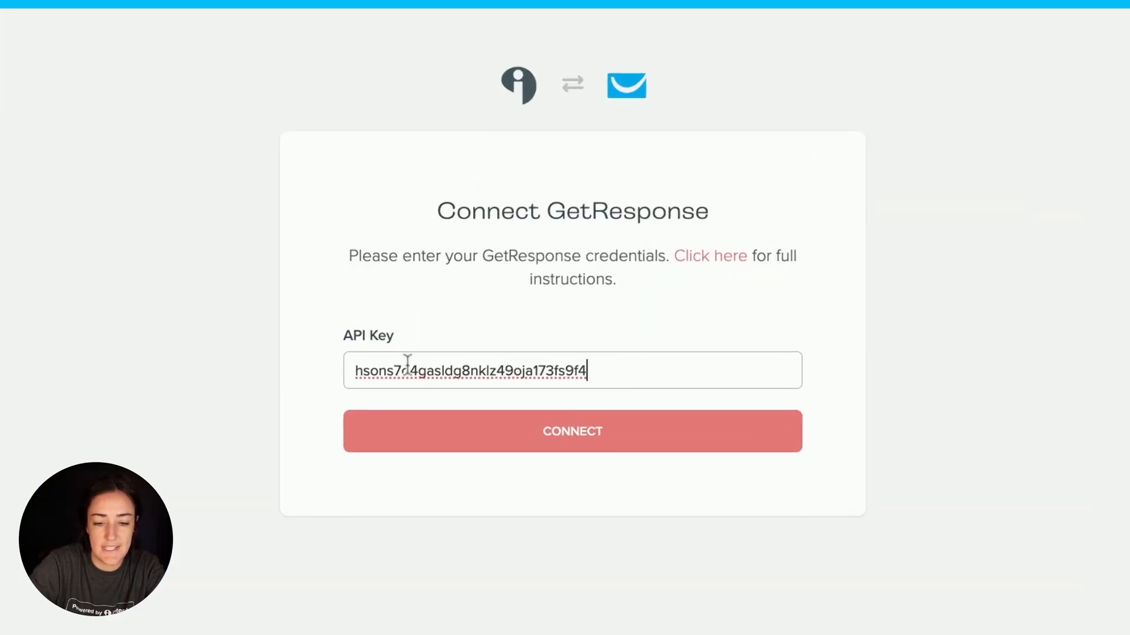
left_click(633, 448)
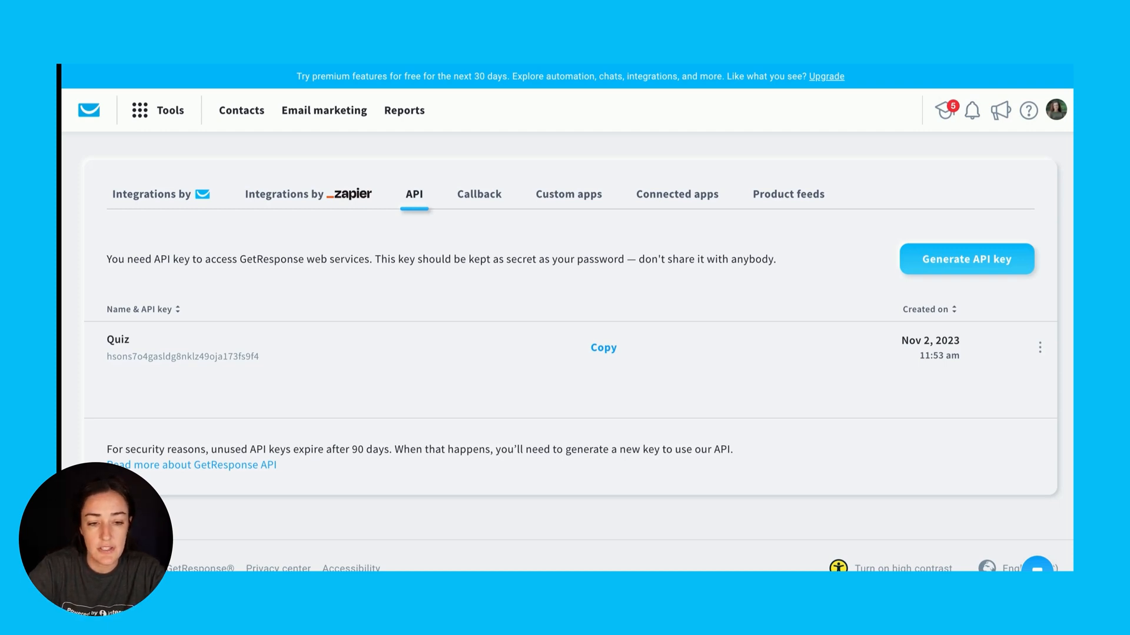
In GetResponse, start a new contact custom field and name it QuizResult
left_click(144, 116)
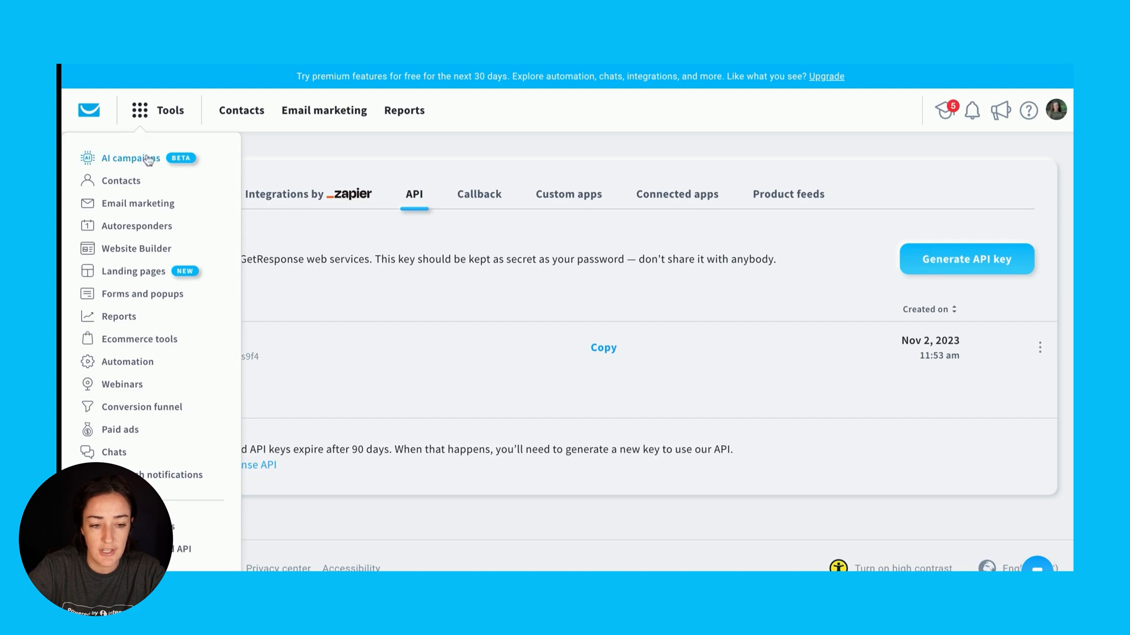
left_click(128, 182)
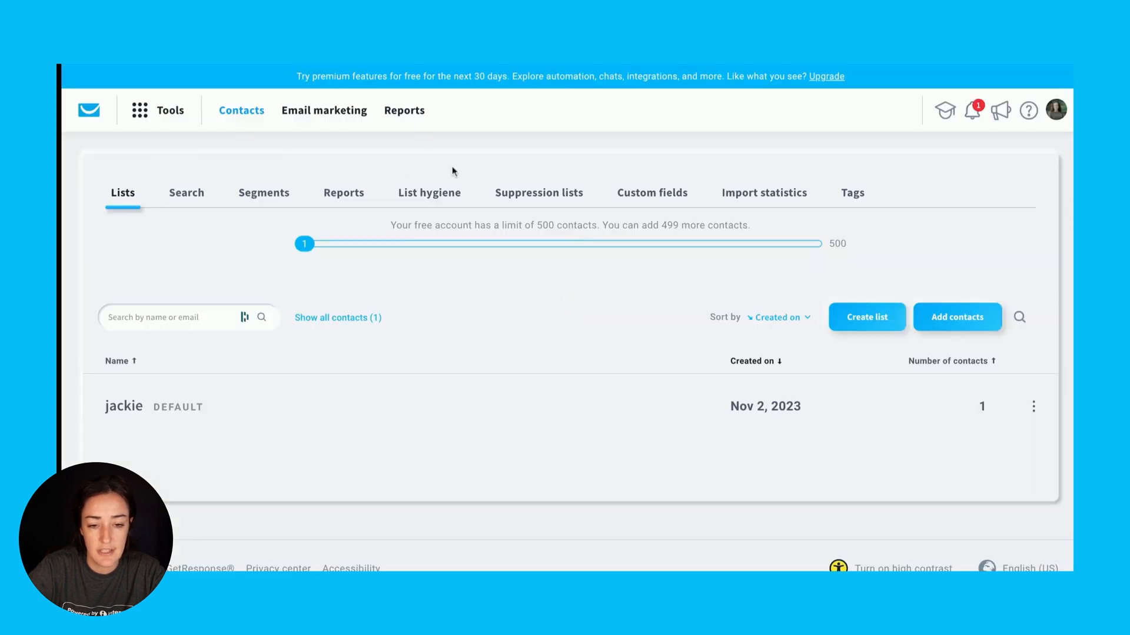
left_click(669, 201)
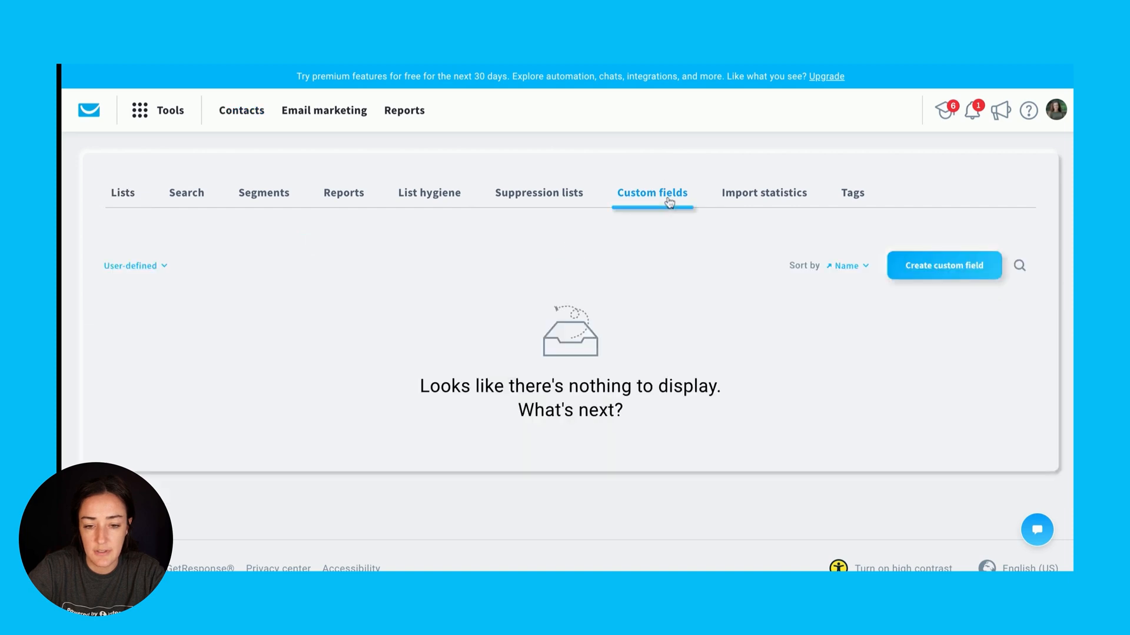
left_click(938, 266)
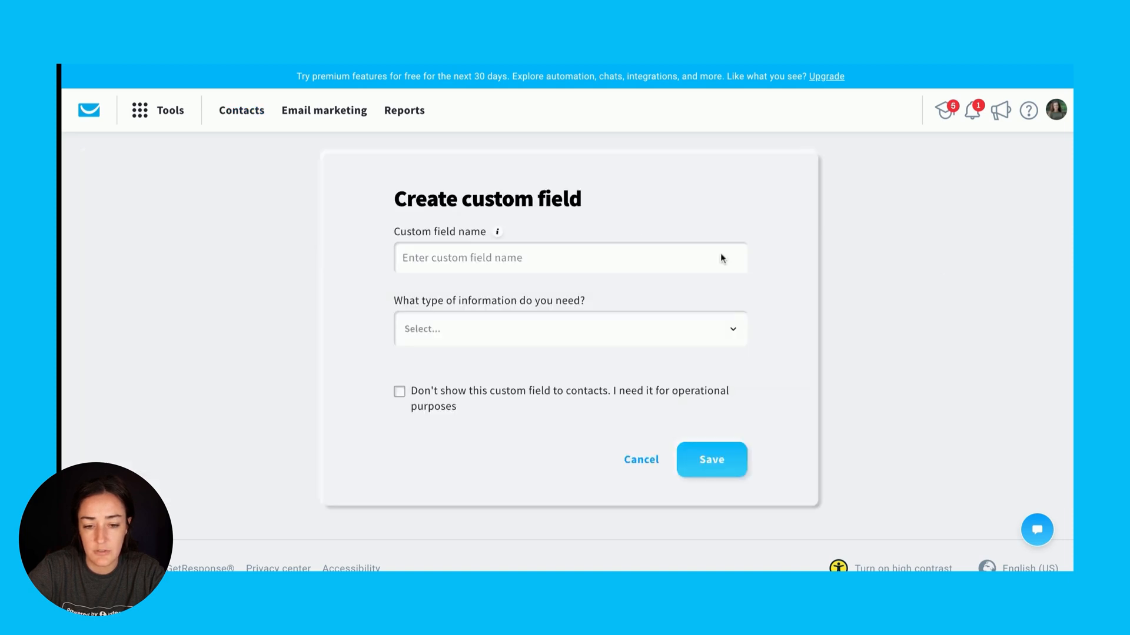
type("QuizResult")
Set the custom field's information type to Text, collected as a Line of text, and try to save it
scroll(583, 315, "down", 1)
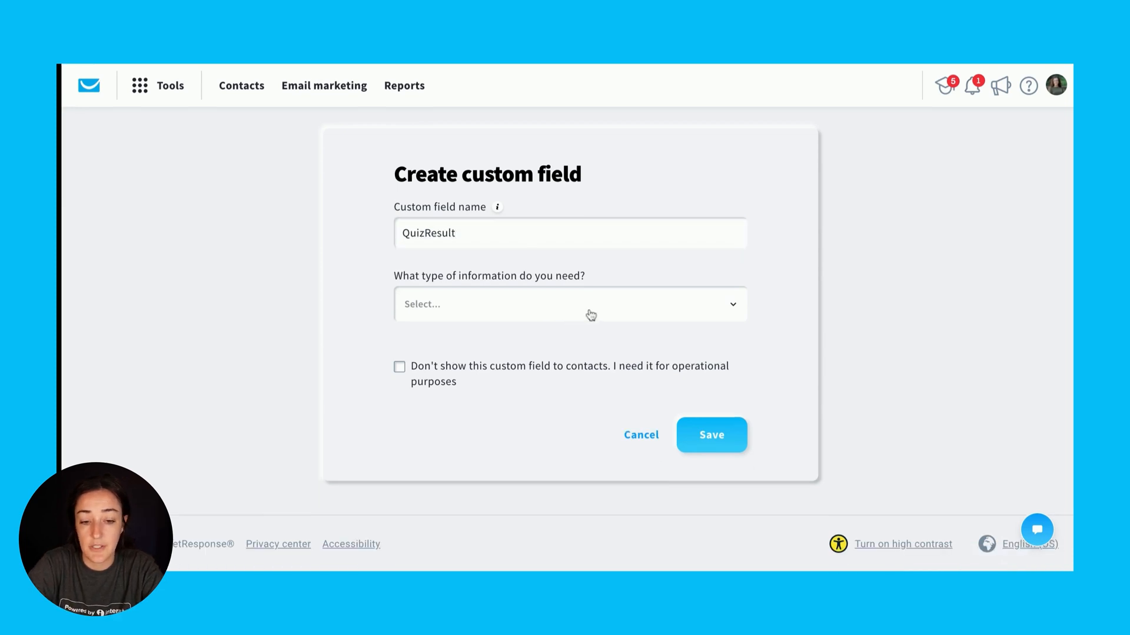
left_click(587, 316)
scroll(576, 451, "down", 1)
scroll(576, 450, "down", 4)
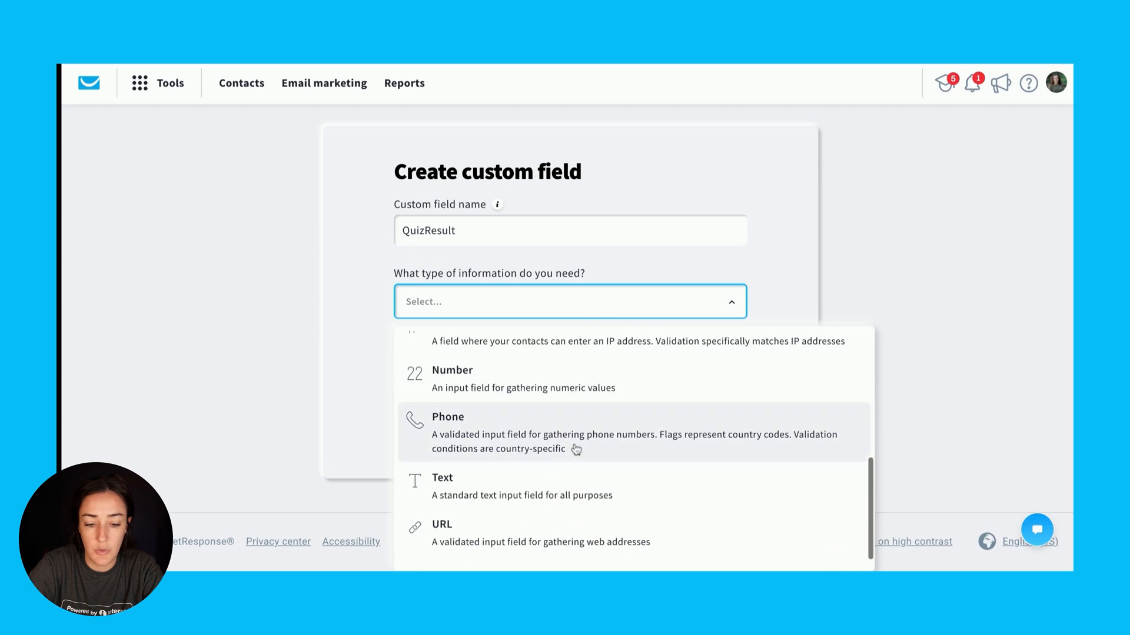
left_click(489, 485)
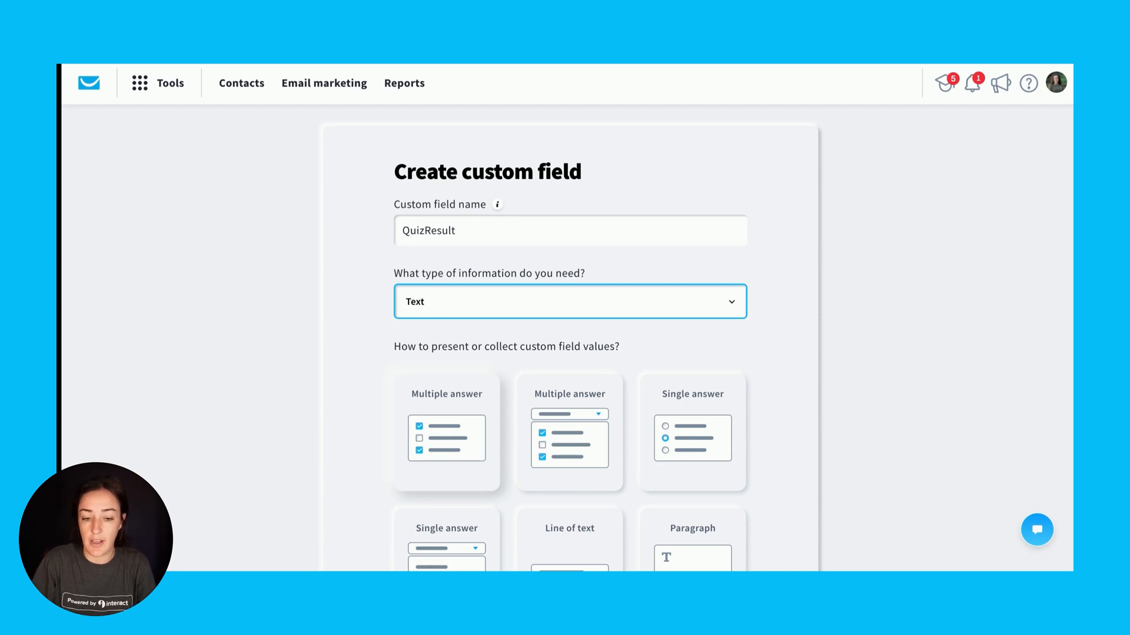
scroll(504, 479, "down", 2)
left_click(569, 441)
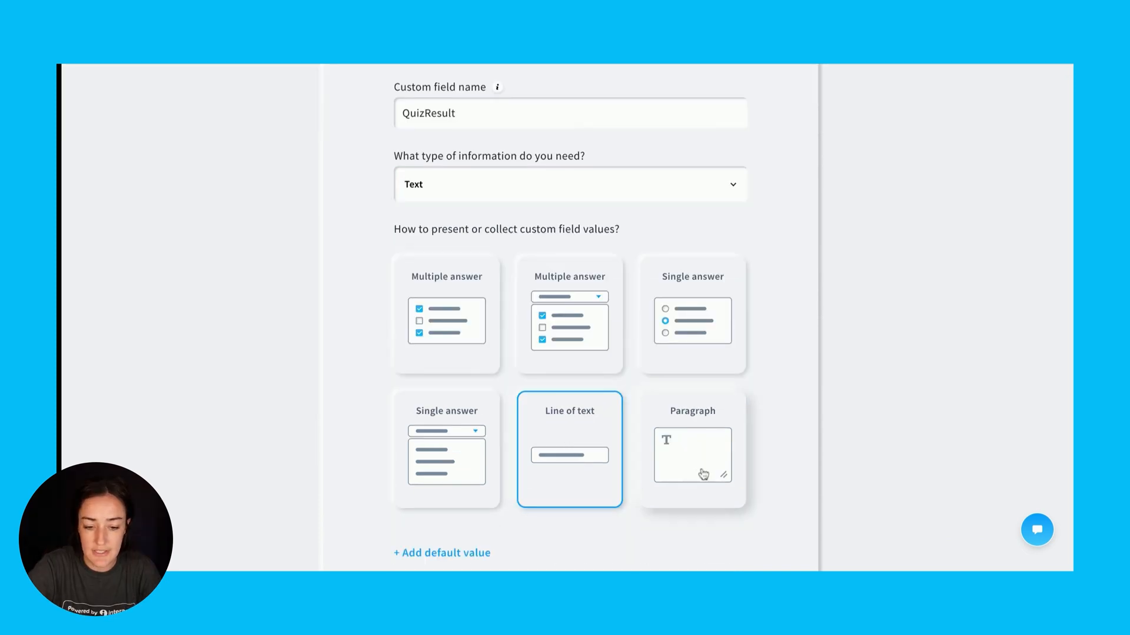
scroll(703, 474, "down", 4)
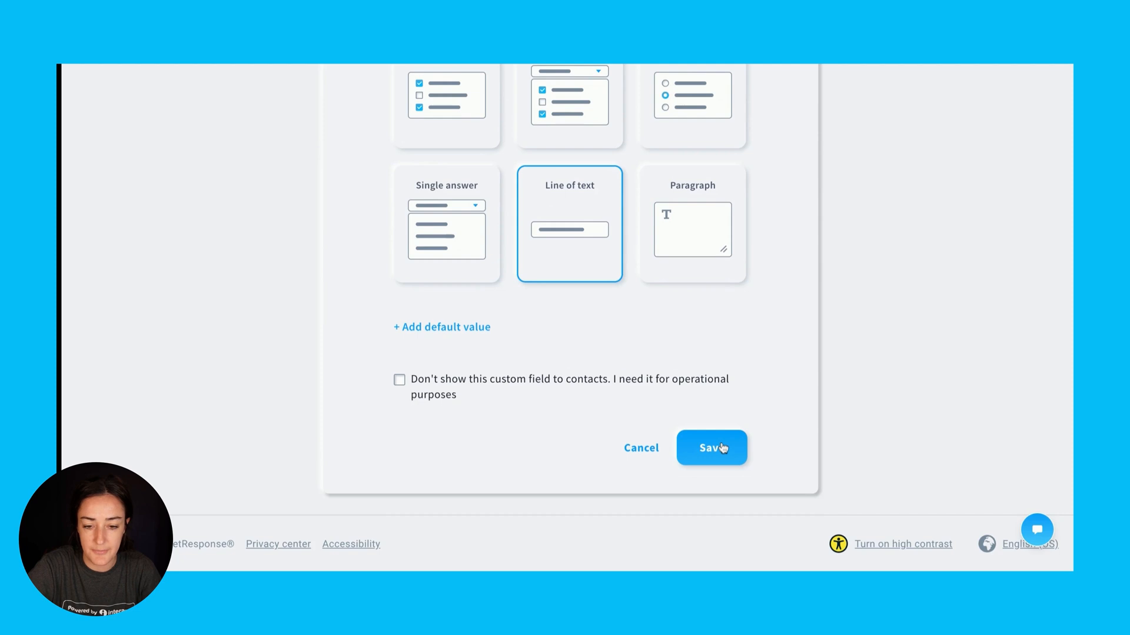
left_click(722, 449)
Change the custom field name to quizresult in lowercase and save the field
double_click(630, 255)
type("quizresult")
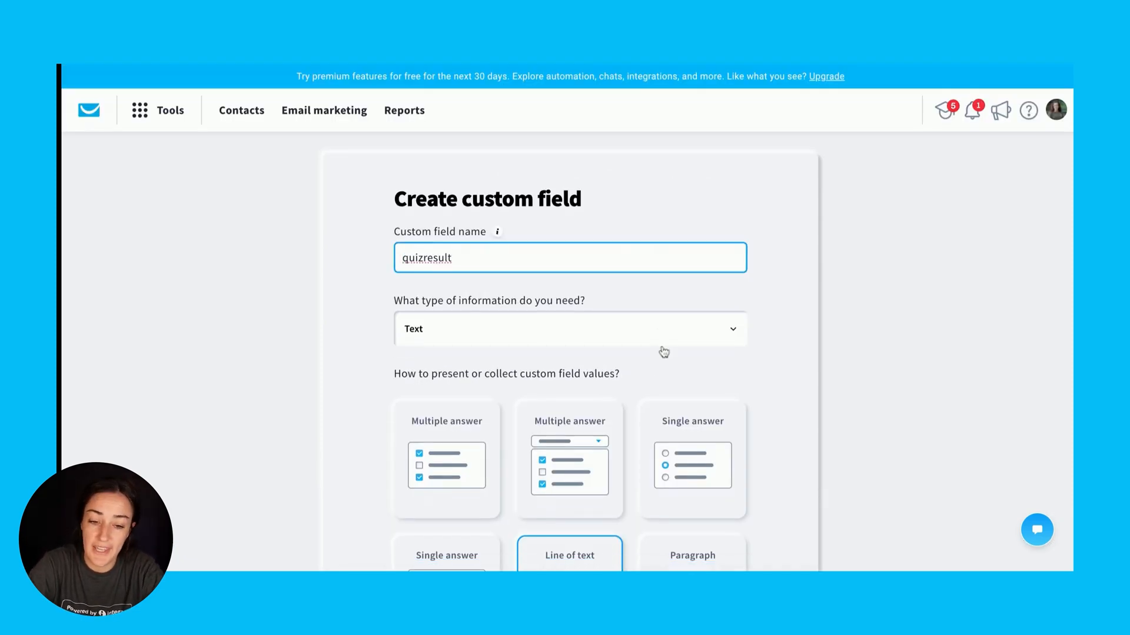
scroll(663, 353, "down", 6)
left_click(709, 444)
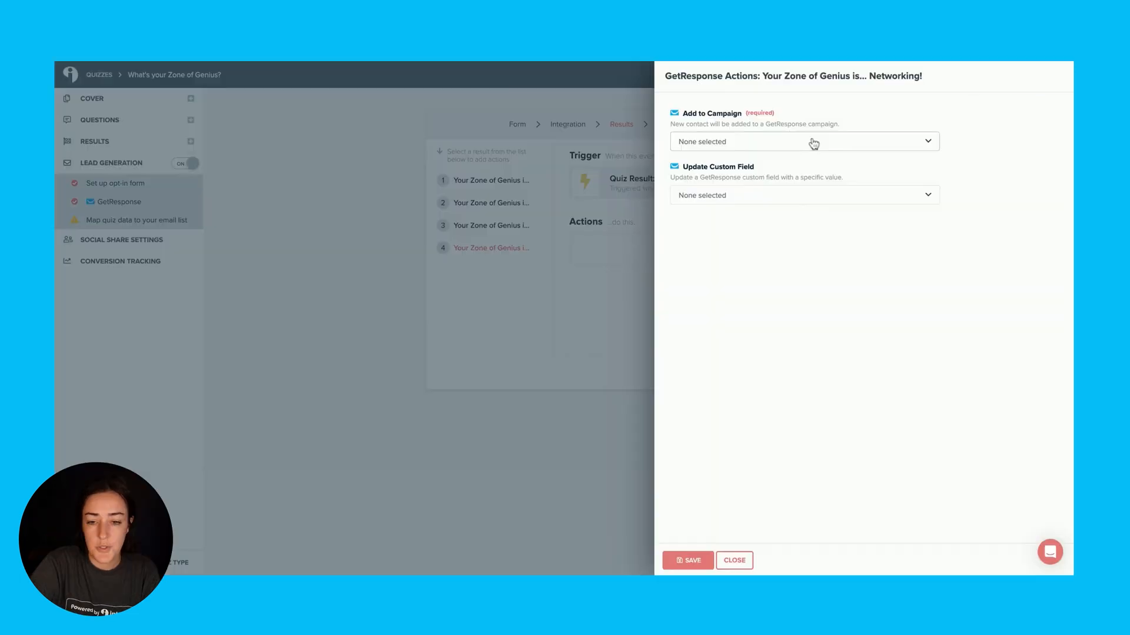
Switch to Interact and set the Networking result to add contacts to the available campaign and update quizresult with the result title
left_click(809, 142)
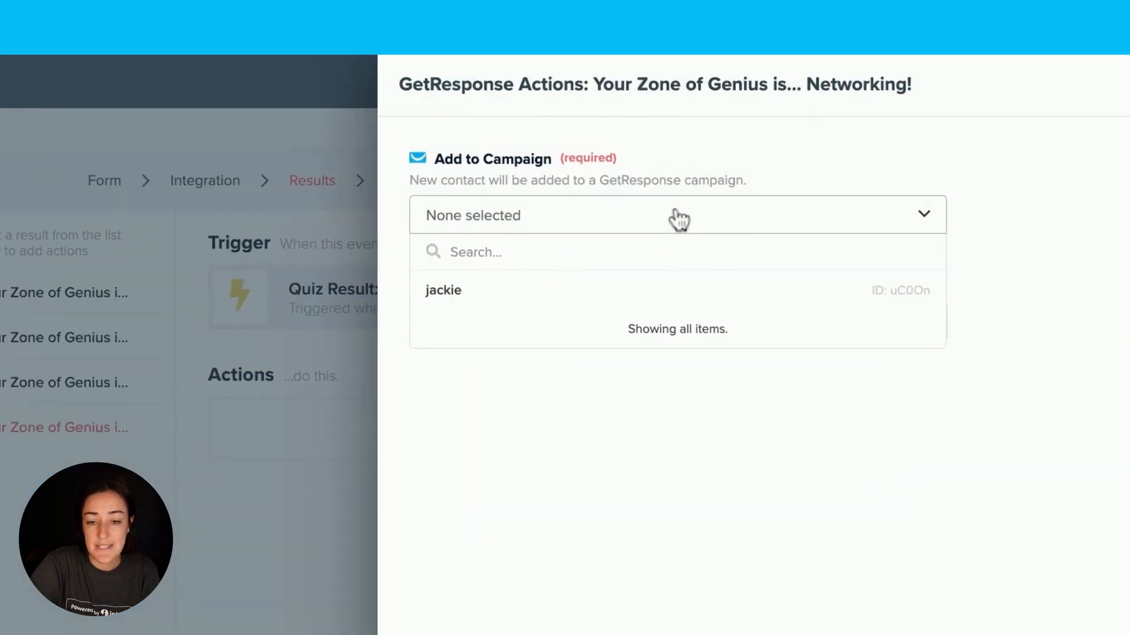
left_click(484, 294)
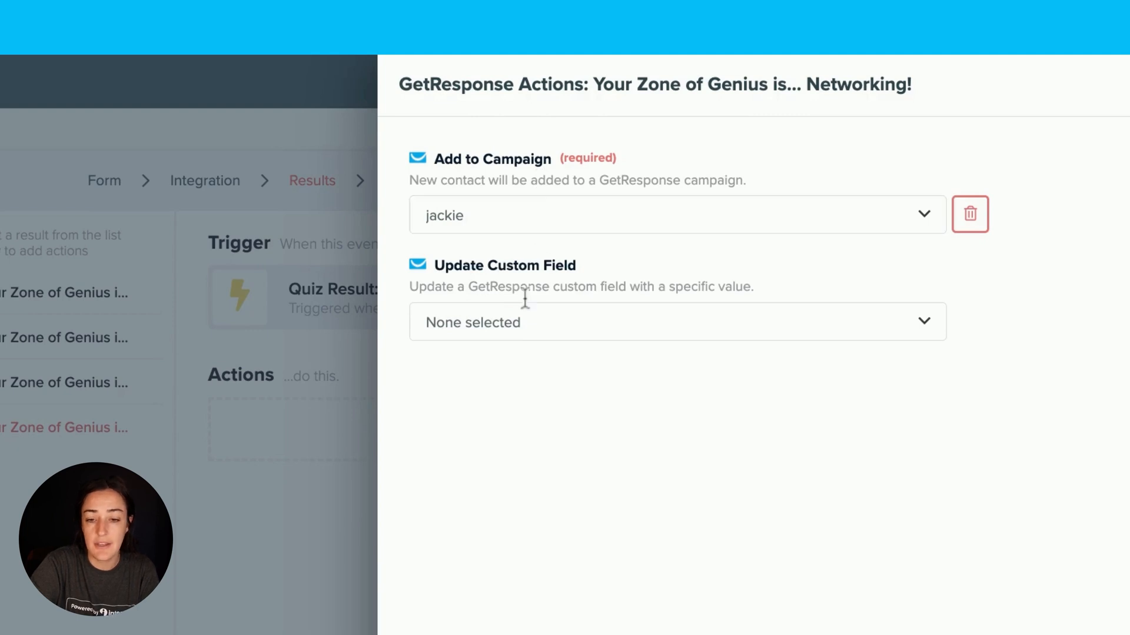
left_click(552, 336)
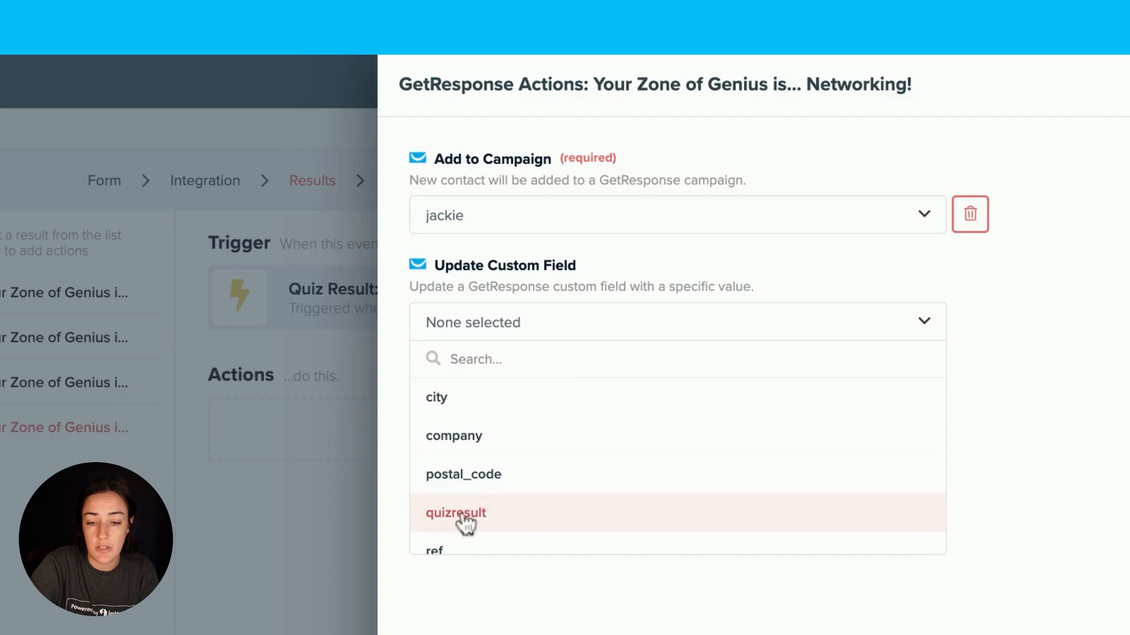
left_click(471, 514)
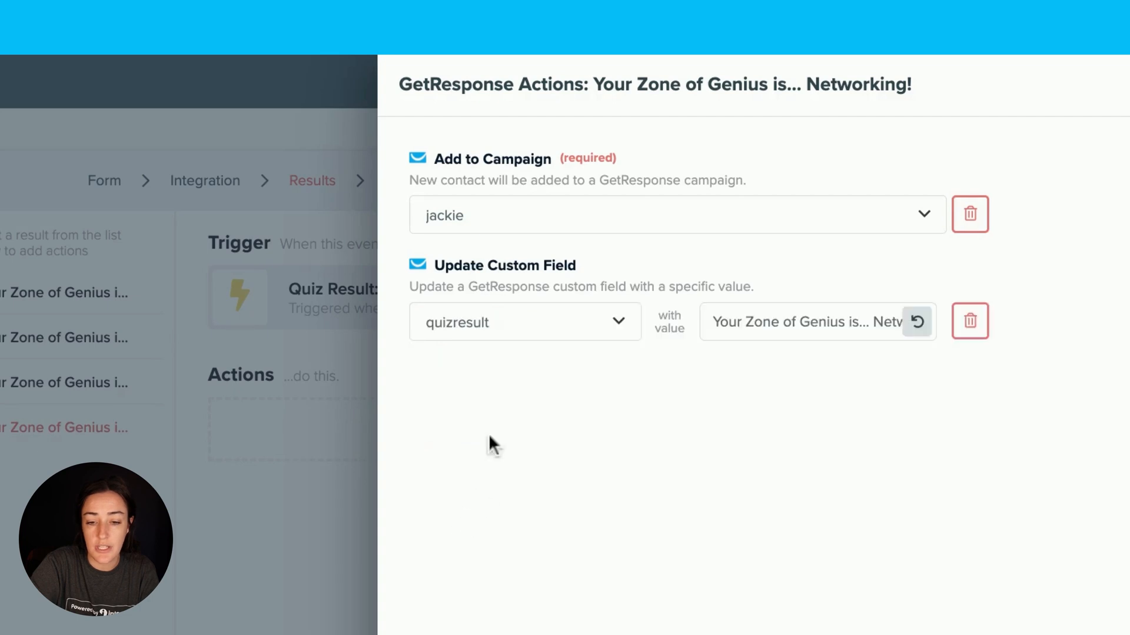
left_click(754, 315)
key("shift+End")
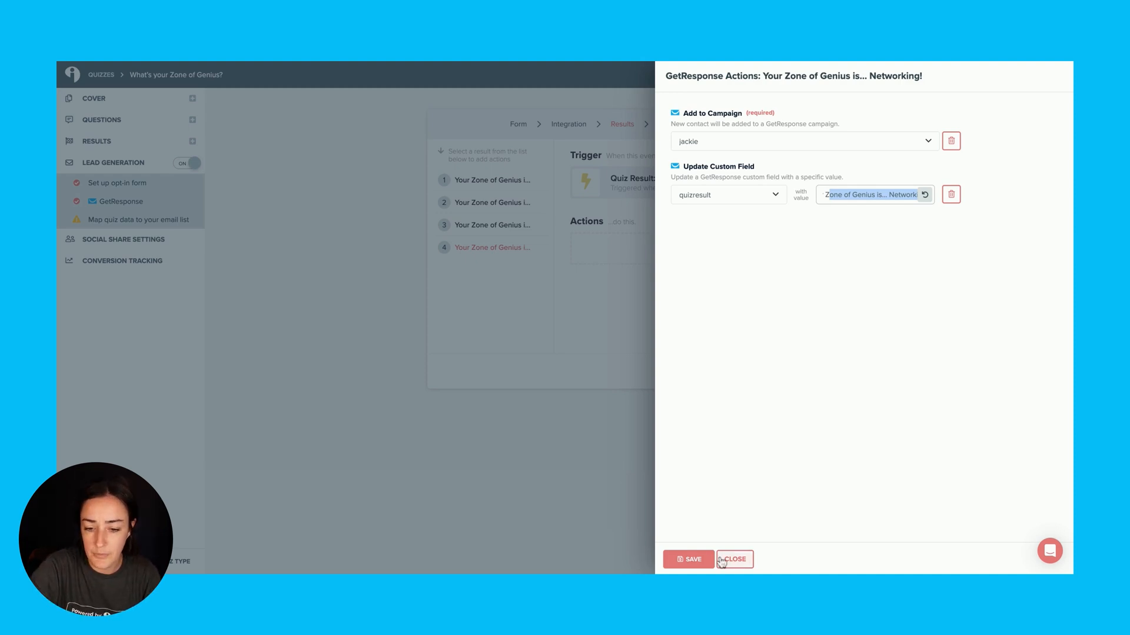
Save the Networking result's GetResponse actions and apply them to all quiz results
left_click(693, 559)
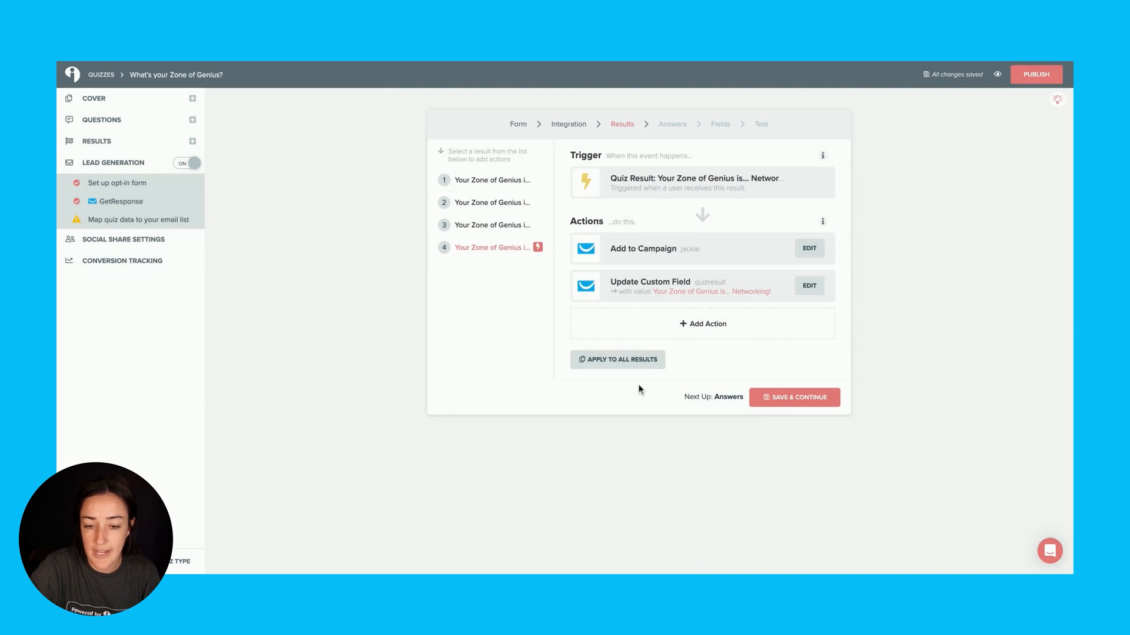
left_click(589, 360)
left_click(684, 206)
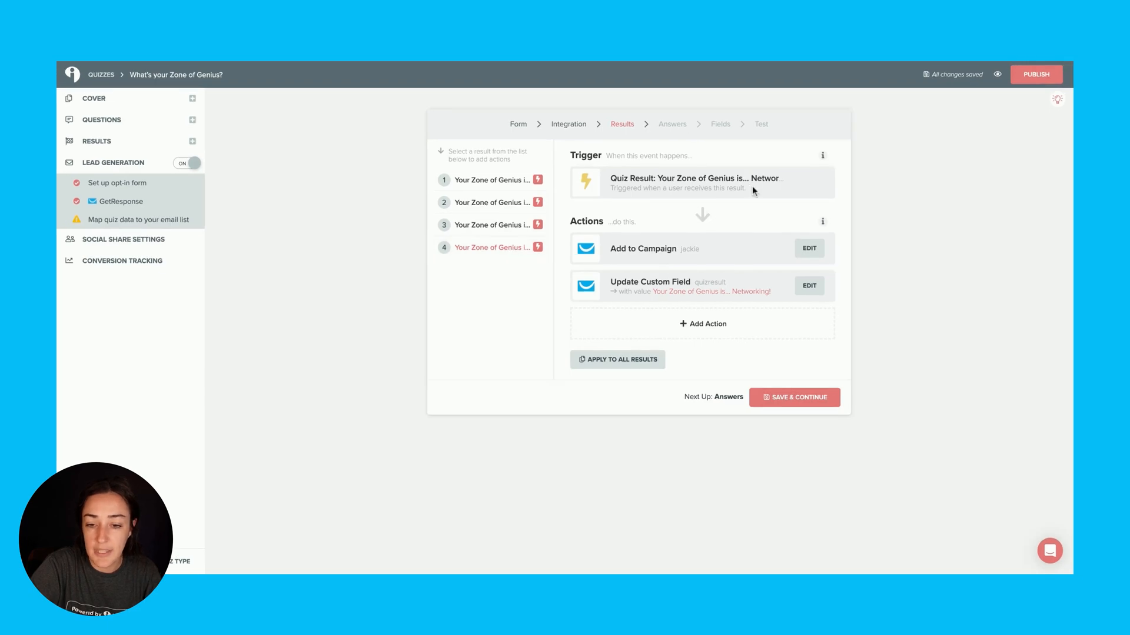
Review the campaign and custom field value in the Networking result's GetResponse actions, and save them
left_click(809, 248)
triple_click(904, 77)
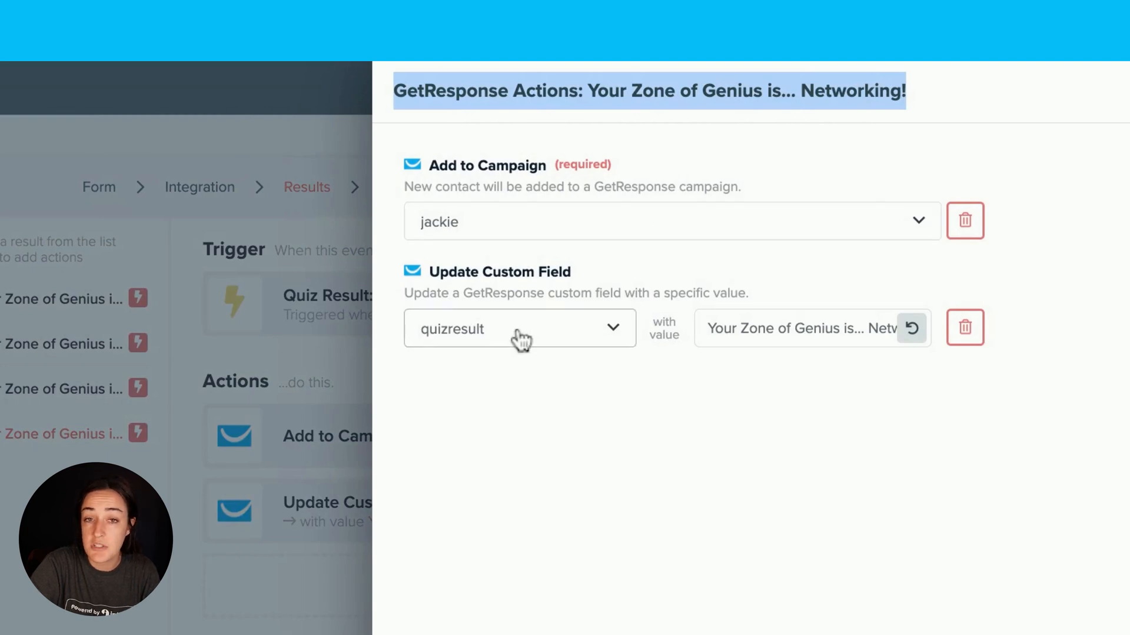
left_click_drag(745, 328, 916, 344)
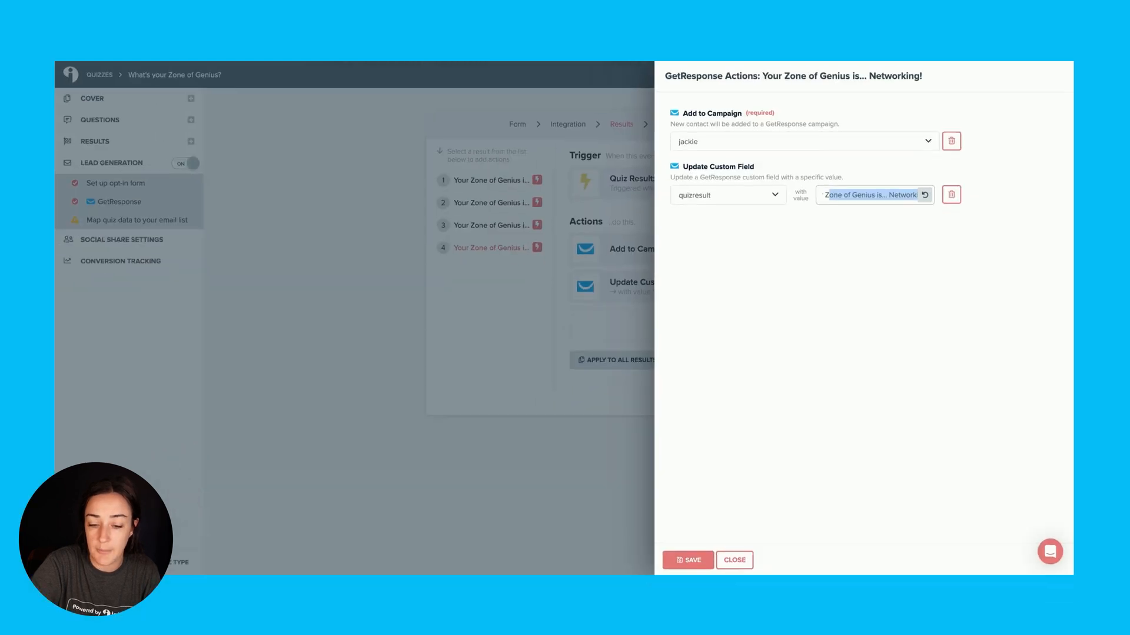
left_click(698, 560)
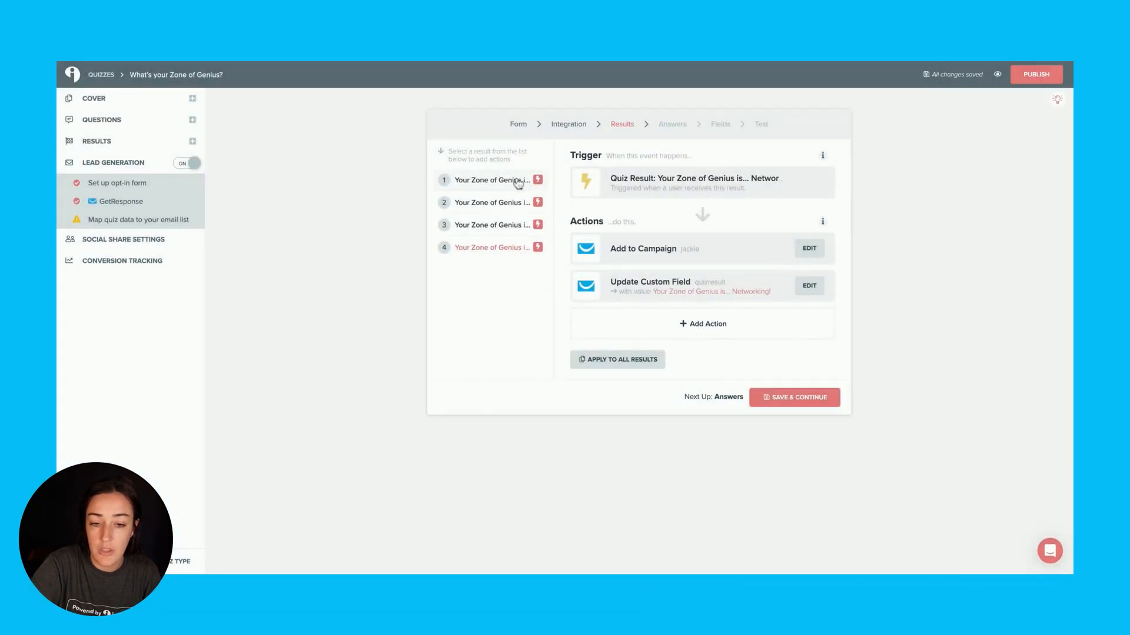
Check that the Organization result's actions use its own title as the quizresult value, and save them
left_click(518, 184)
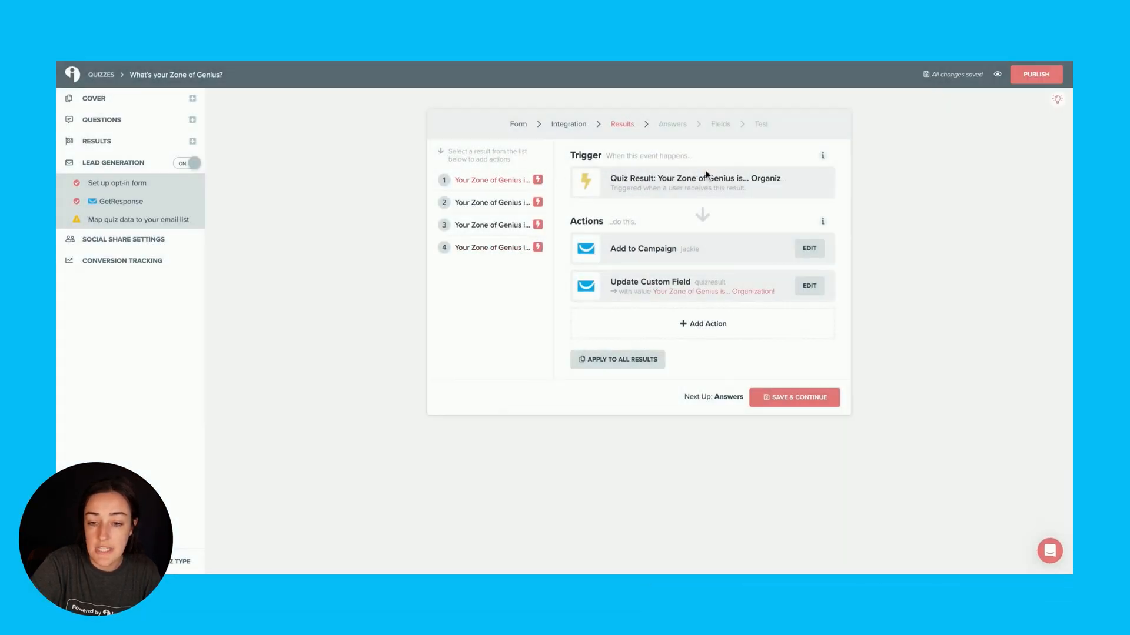
left_click(806, 247)
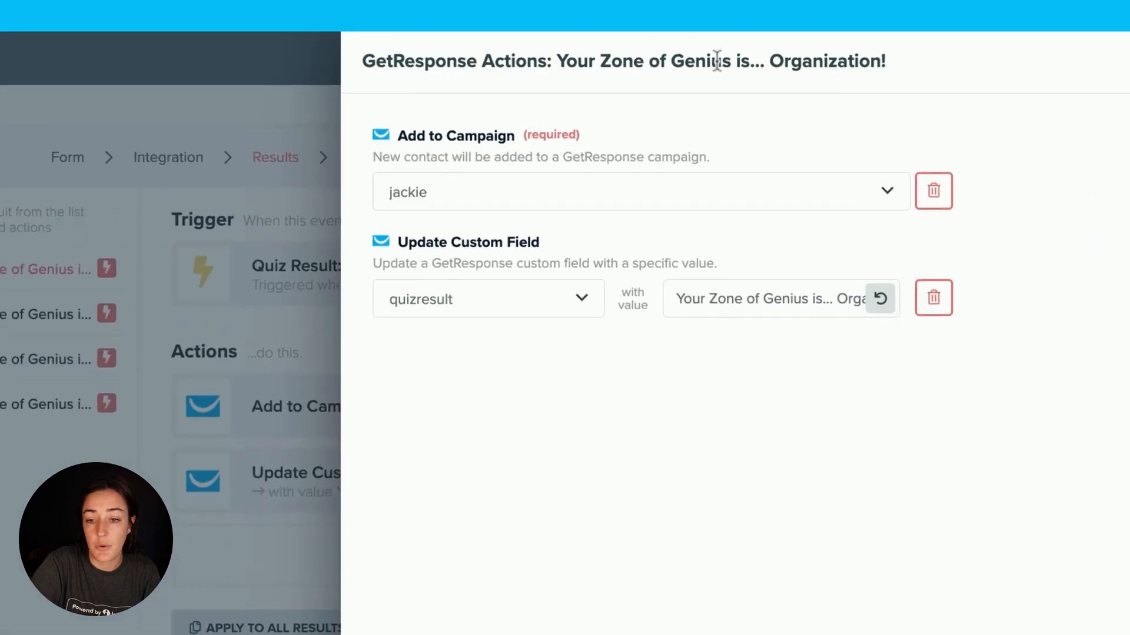
left_click_drag(903, 57, 770, 59)
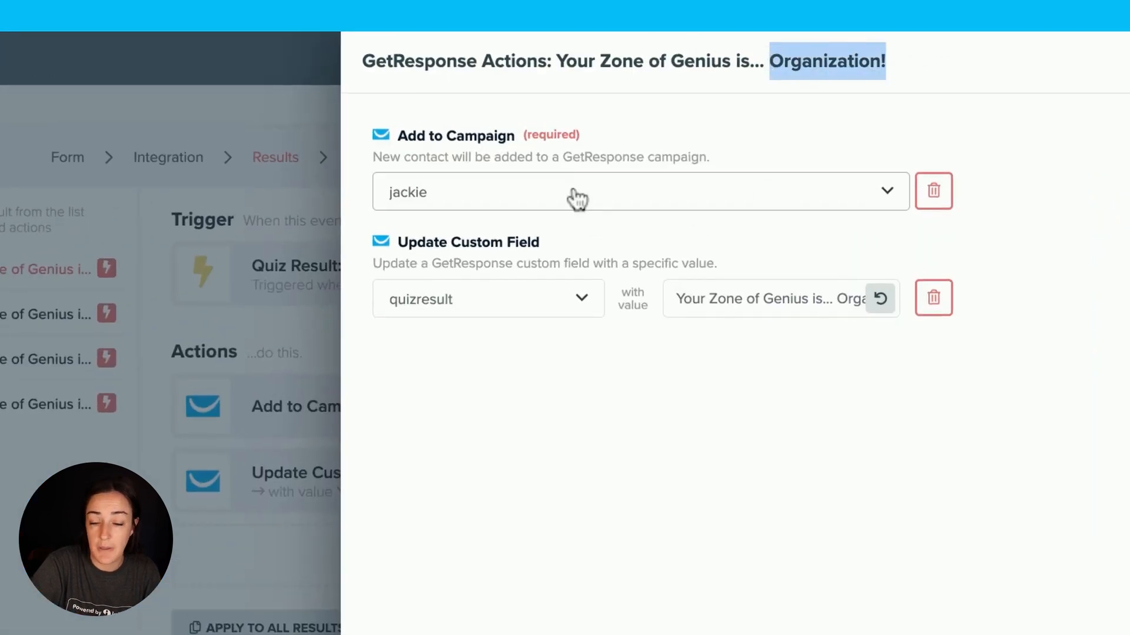
left_click(736, 298)
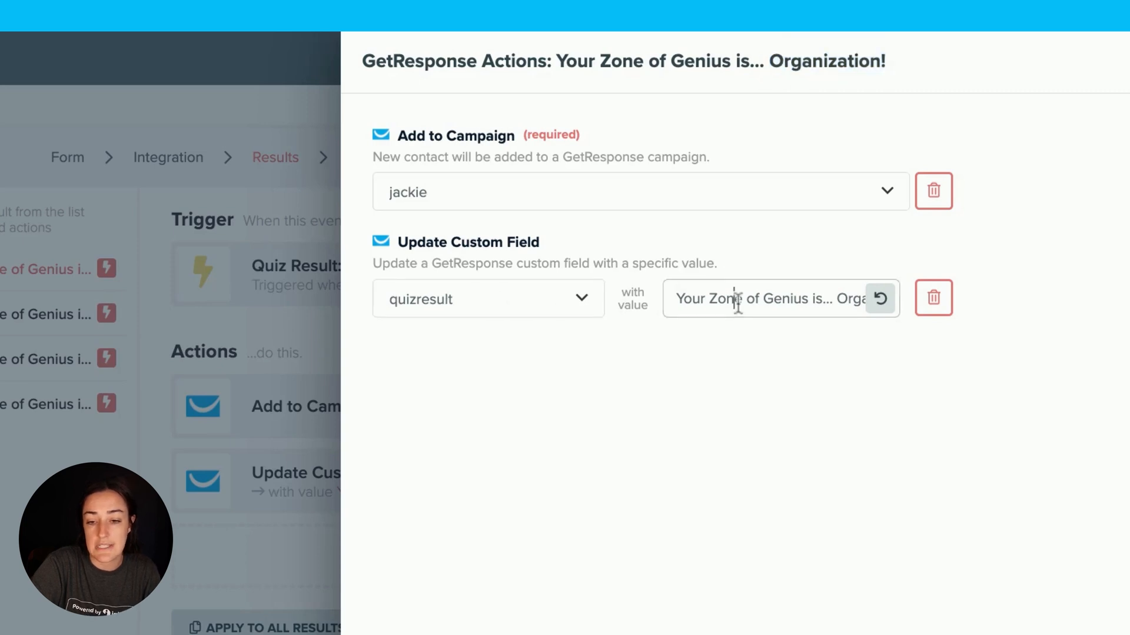
key("shift+End")
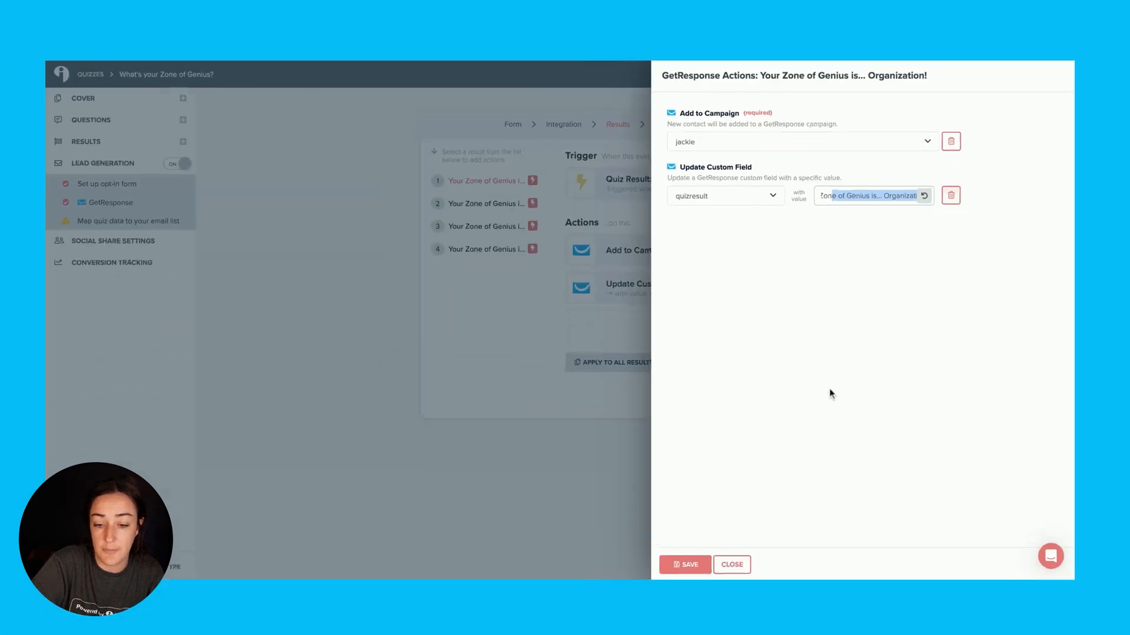
left_click(693, 557)
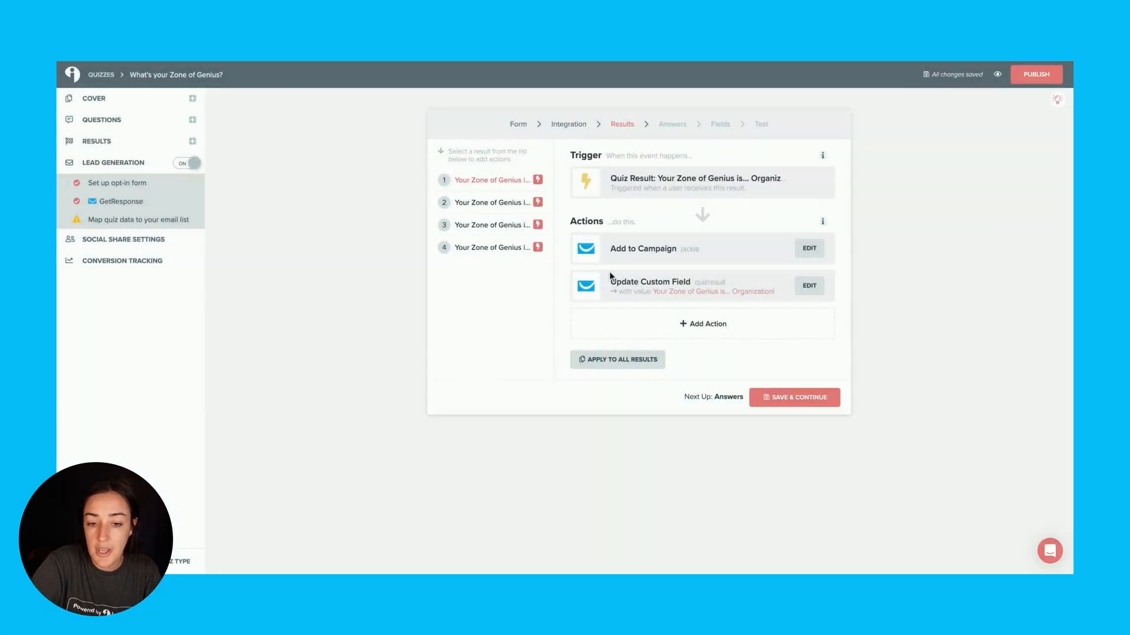
Continue to answer mapping, set question 3's answer D to add contacts to the available campaign, and look through its custom field options
left_click(792, 402)
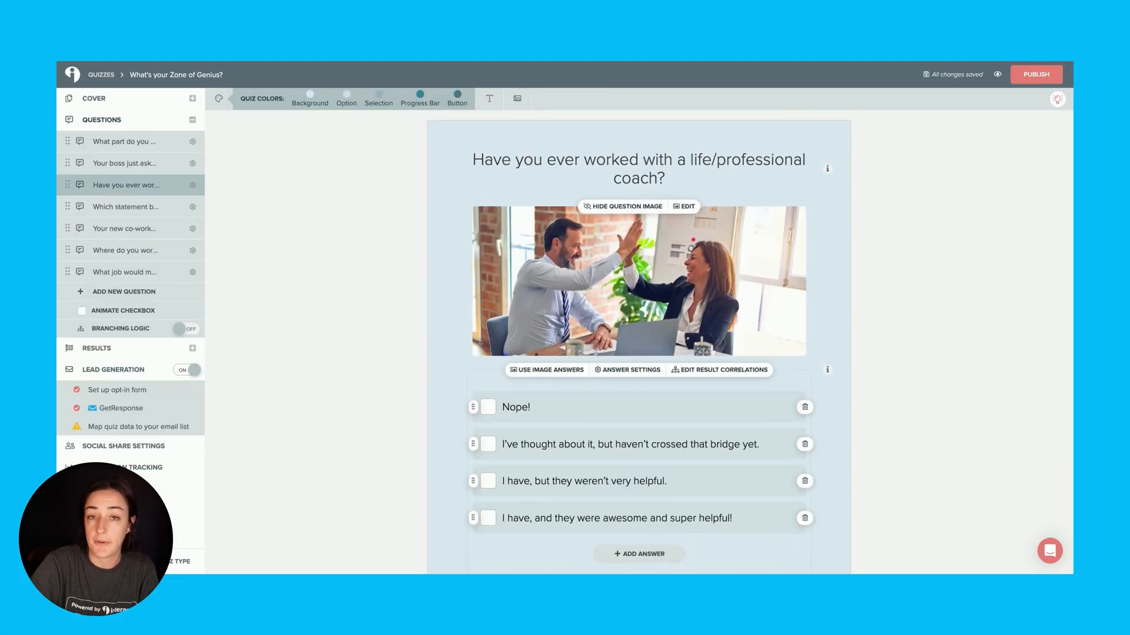
scroll(559, 306, "down", 2)
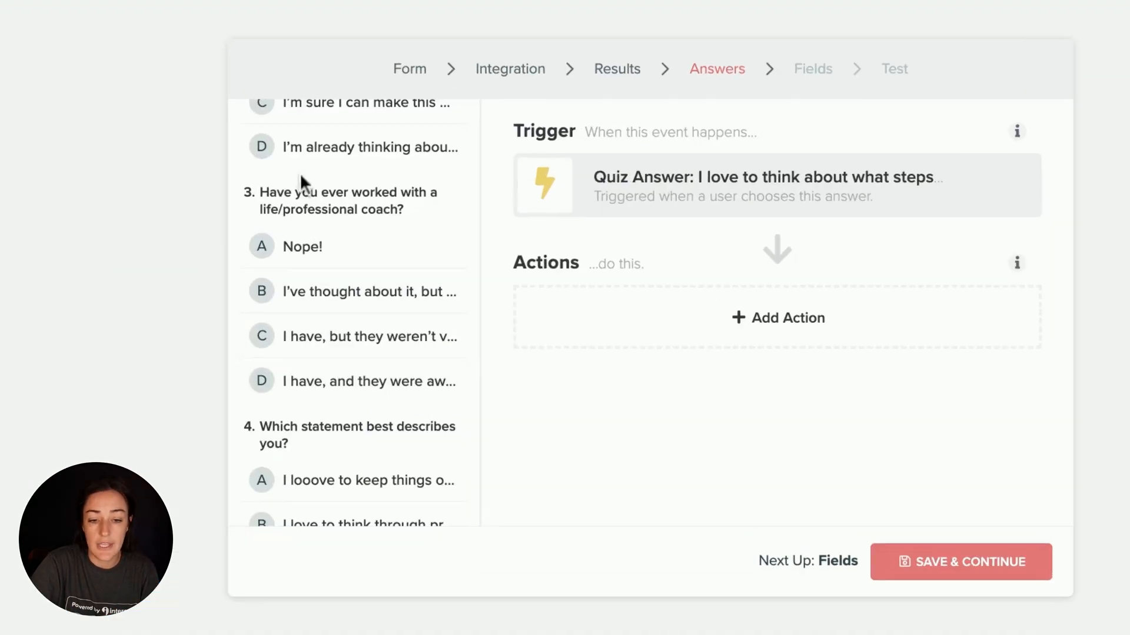
left_click(340, 403)
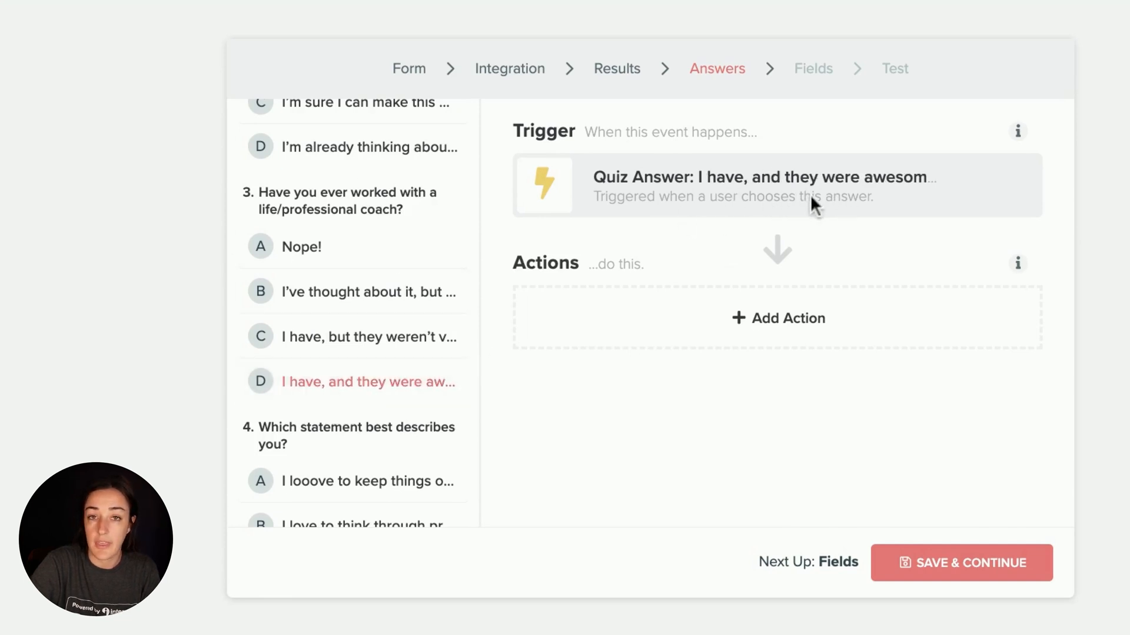
left_click(805, 320)
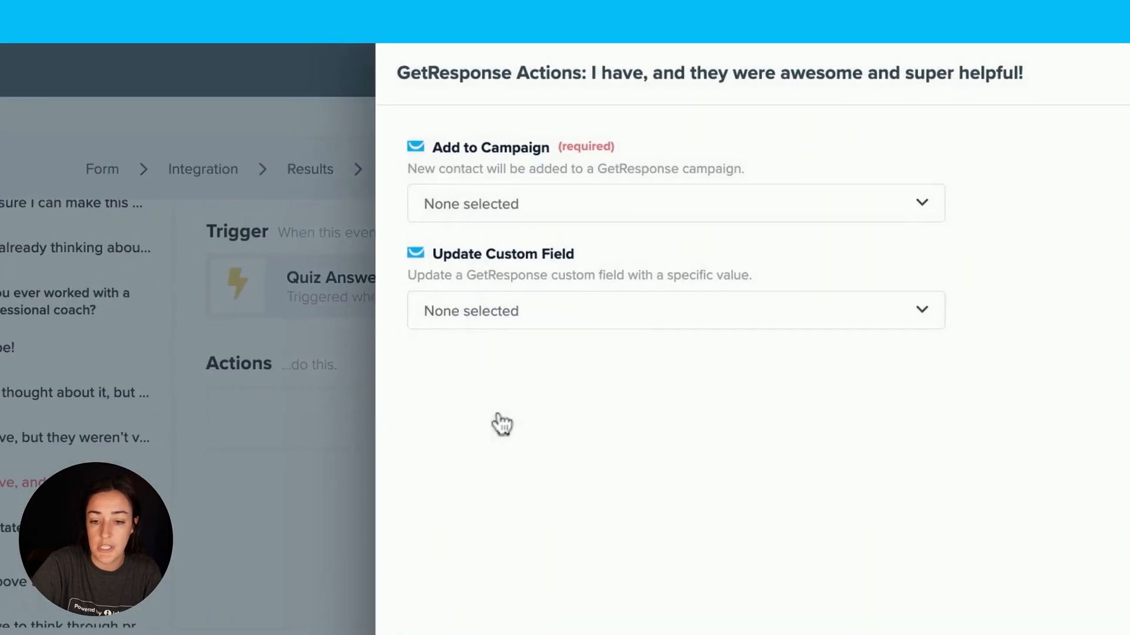
left_click(610, 216)
left_click(562, 273)
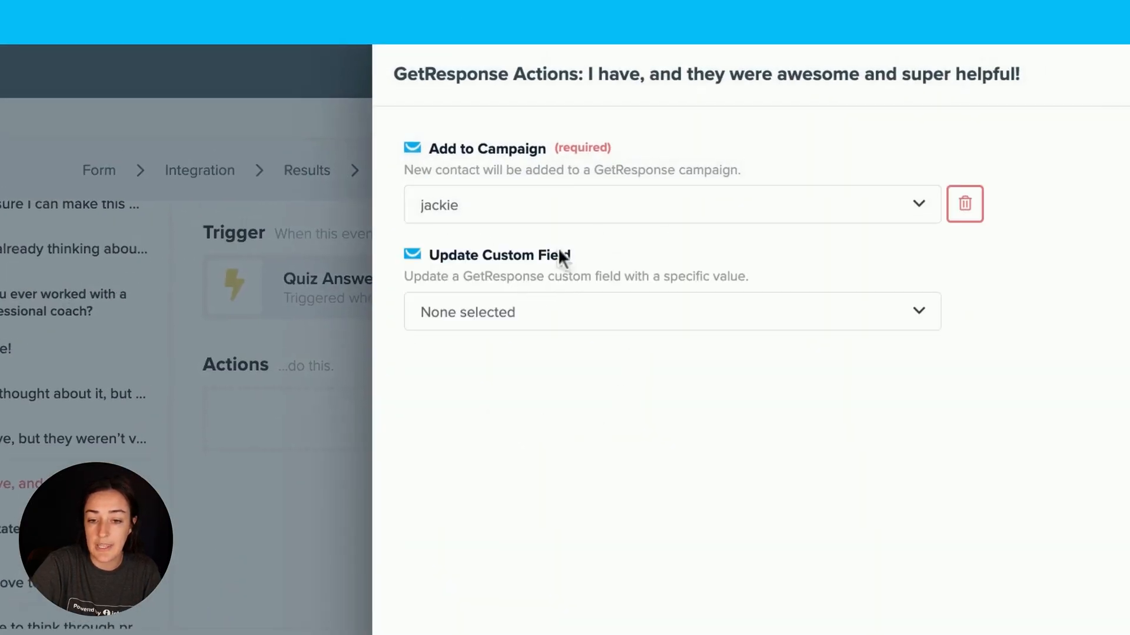
left_click(538, 312)
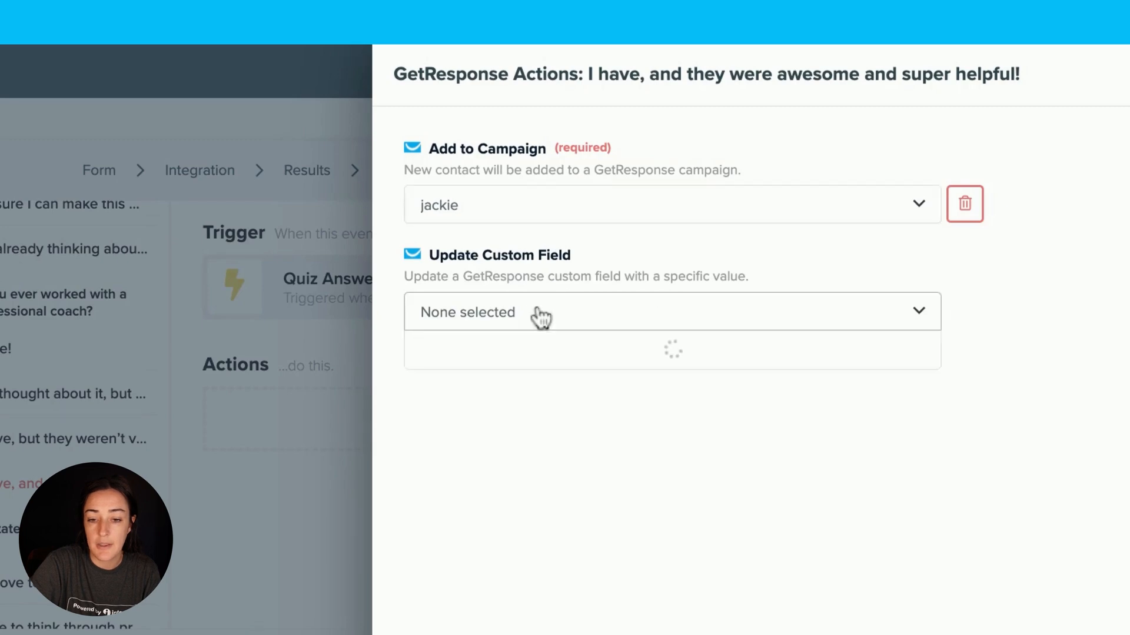
scroll(555, 446, "down", 3)
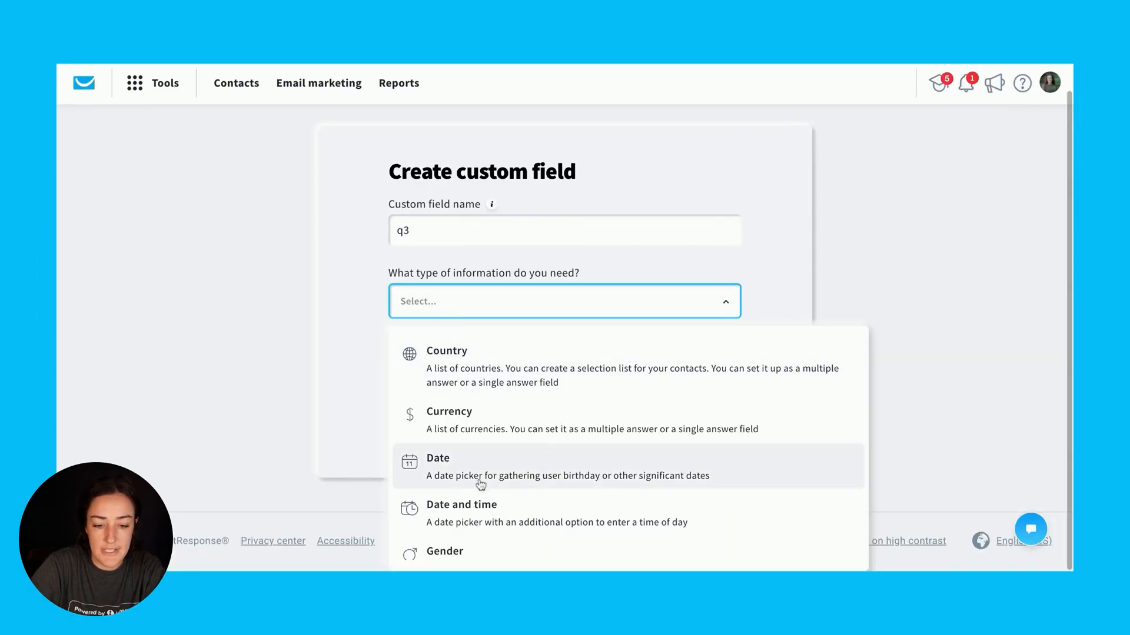
In GetResponse, create a custom field named q3 with information type Text, collected as a Line of text
scroll(480, 480, "down", 3)
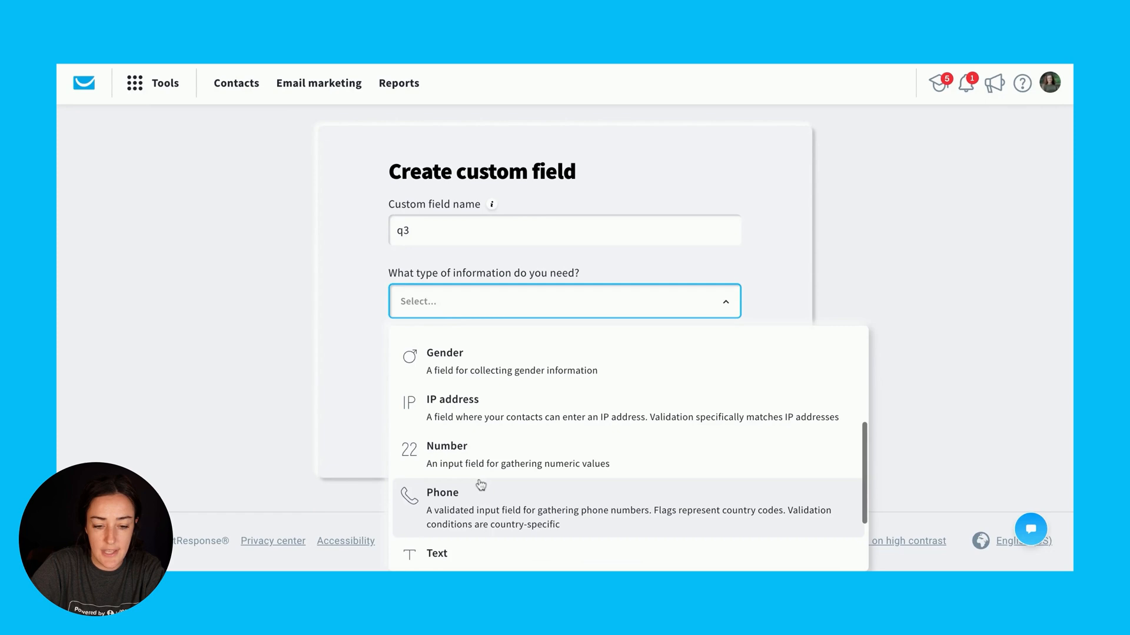
left_click(463, 550)
scroll(639, 432, "down", 2)
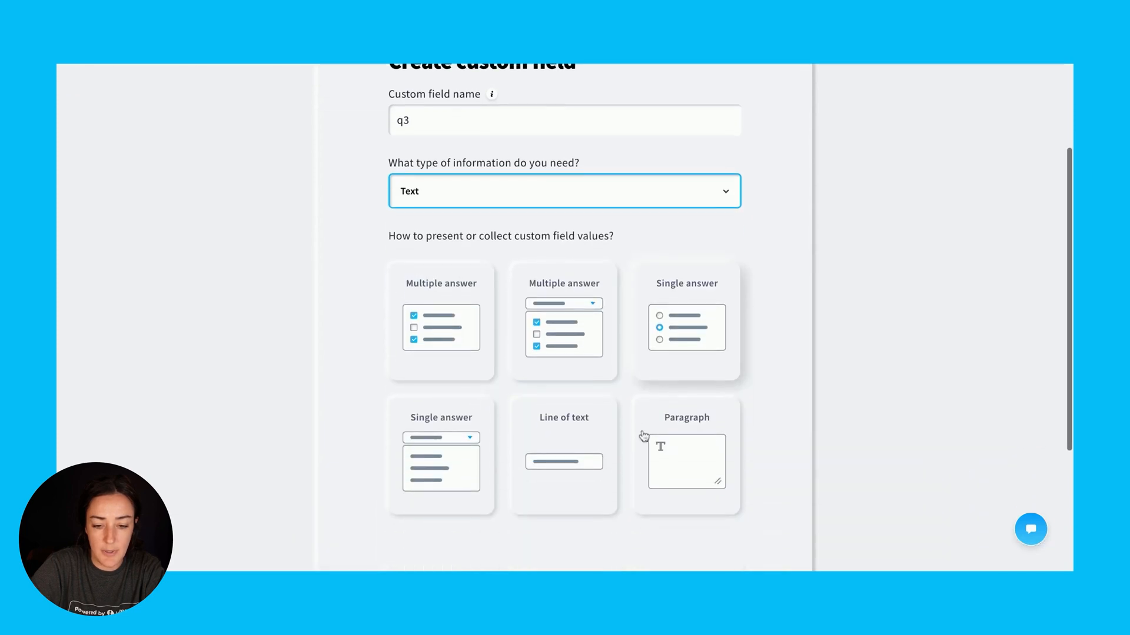
left_click(585, 461)
scroll(584, 458, "down", 3)
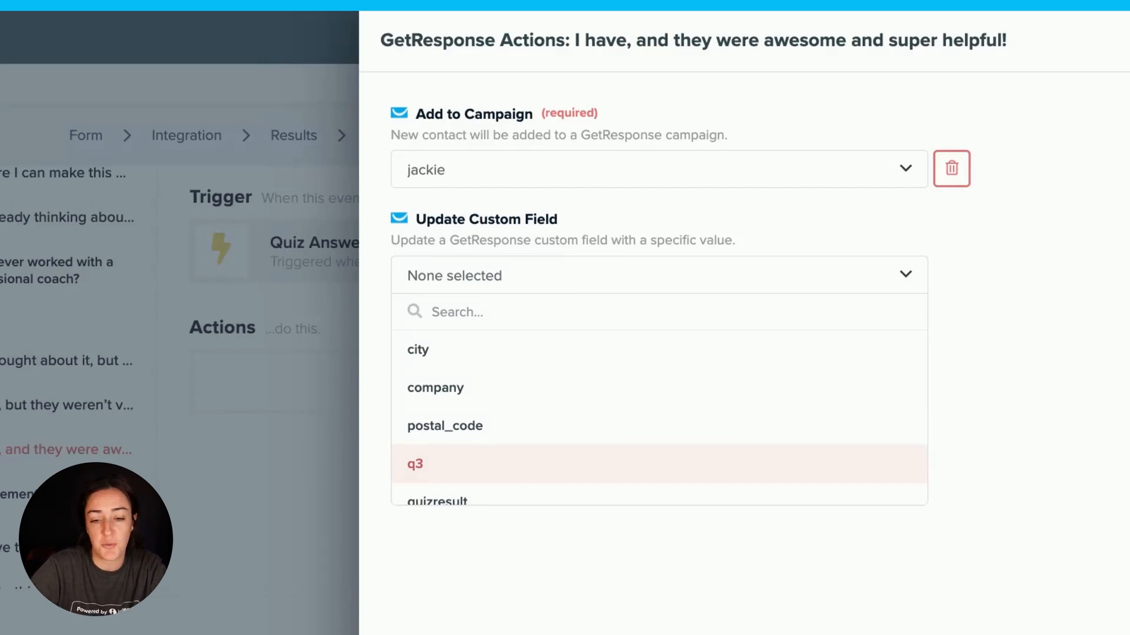
In Interact, set answer D to update q3 with the answer text, save the actions and continue to form field mapping
left_click(459, 464)
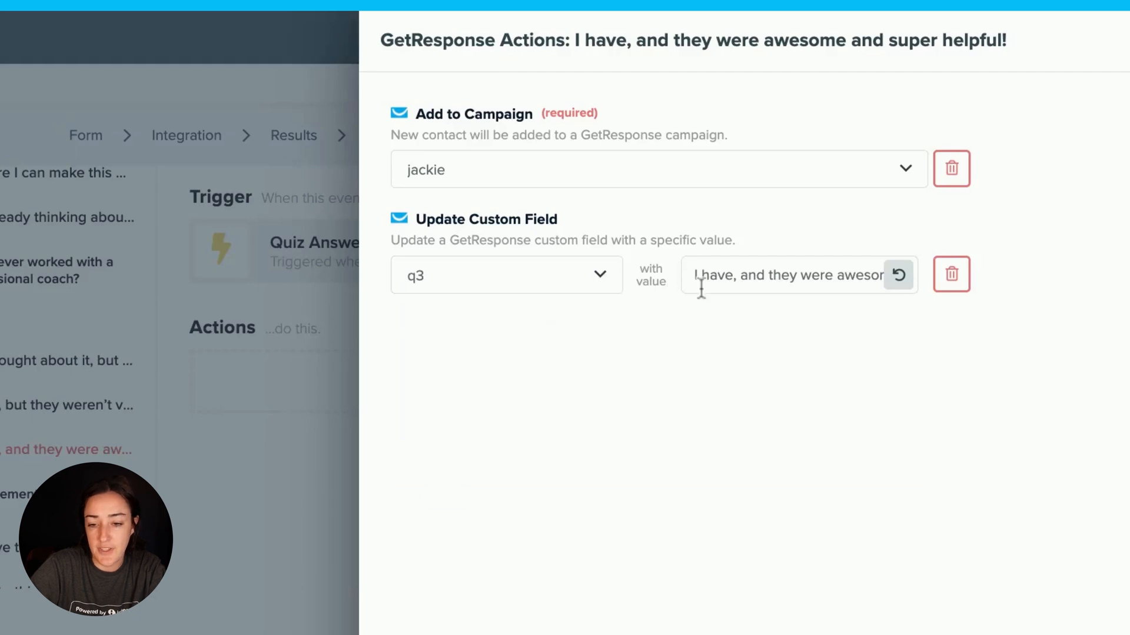
left_click_drag(717, 277, 929, 279)
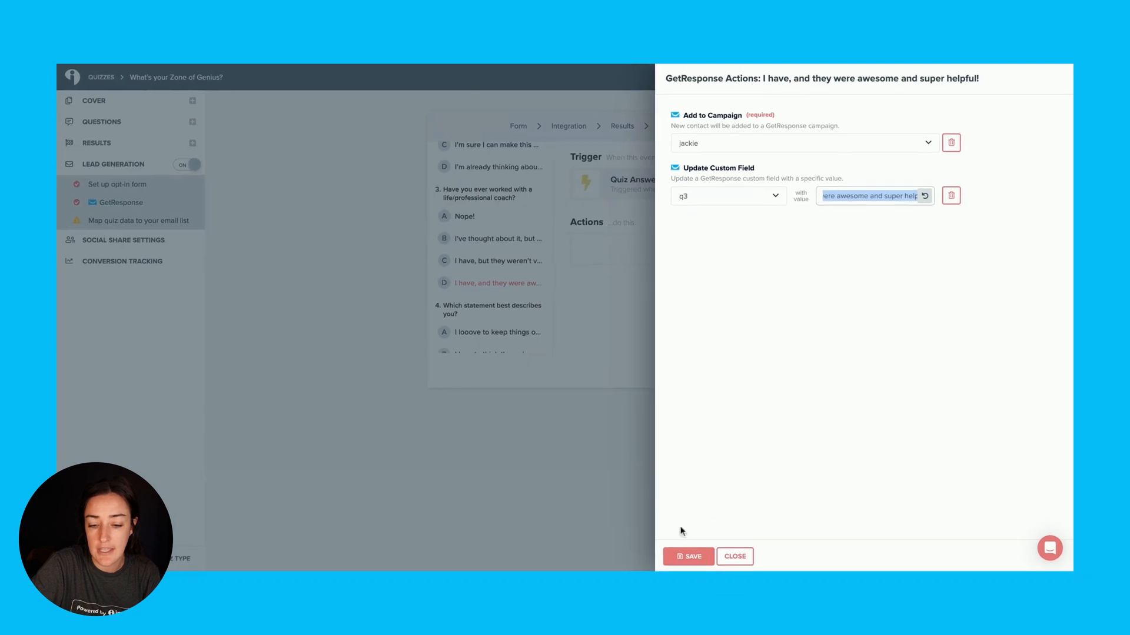
left_click(686, 553)
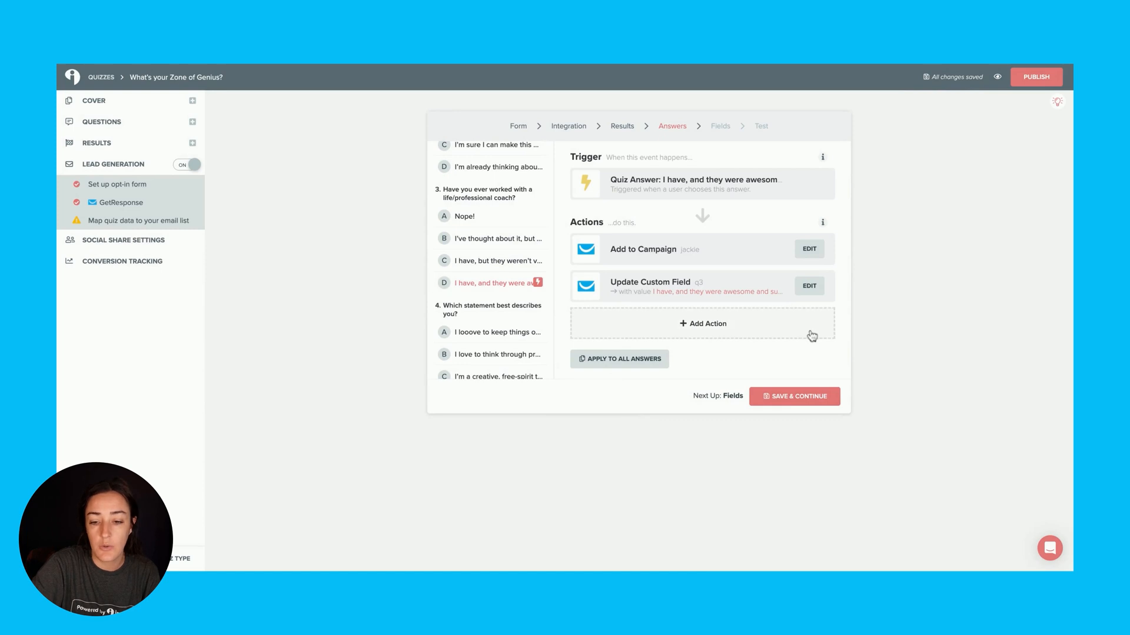
left_click(822, 396)
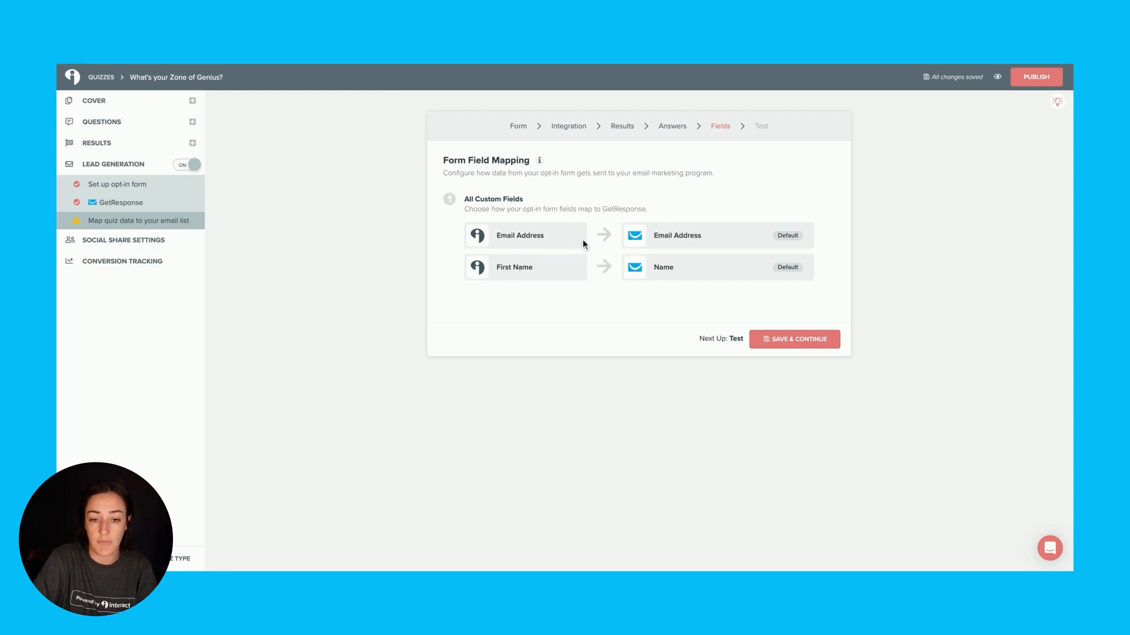
Save the default Email Address and First Name field mapping and launch the GetResponse integration test
left_click(784, 342)
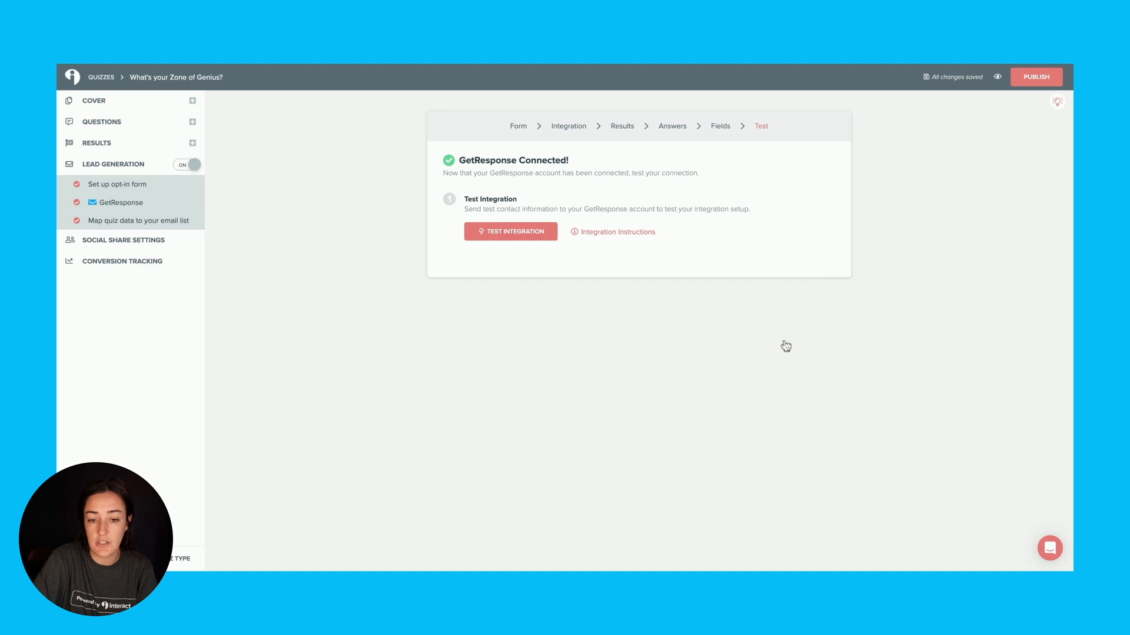
left_click(534, 237)
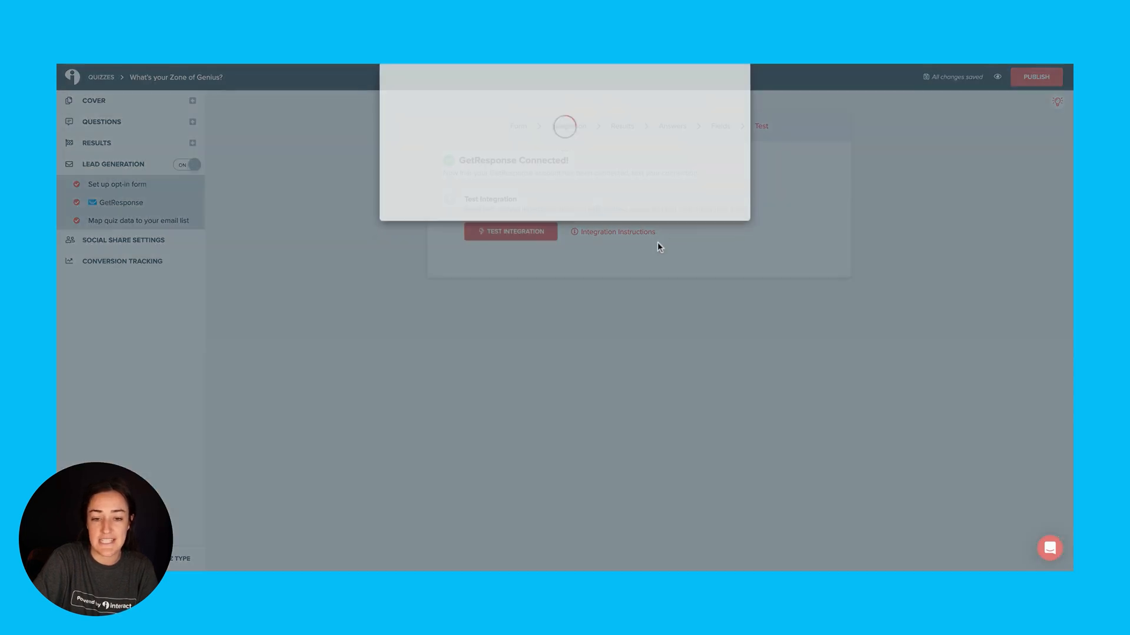
left_click(589, 181)
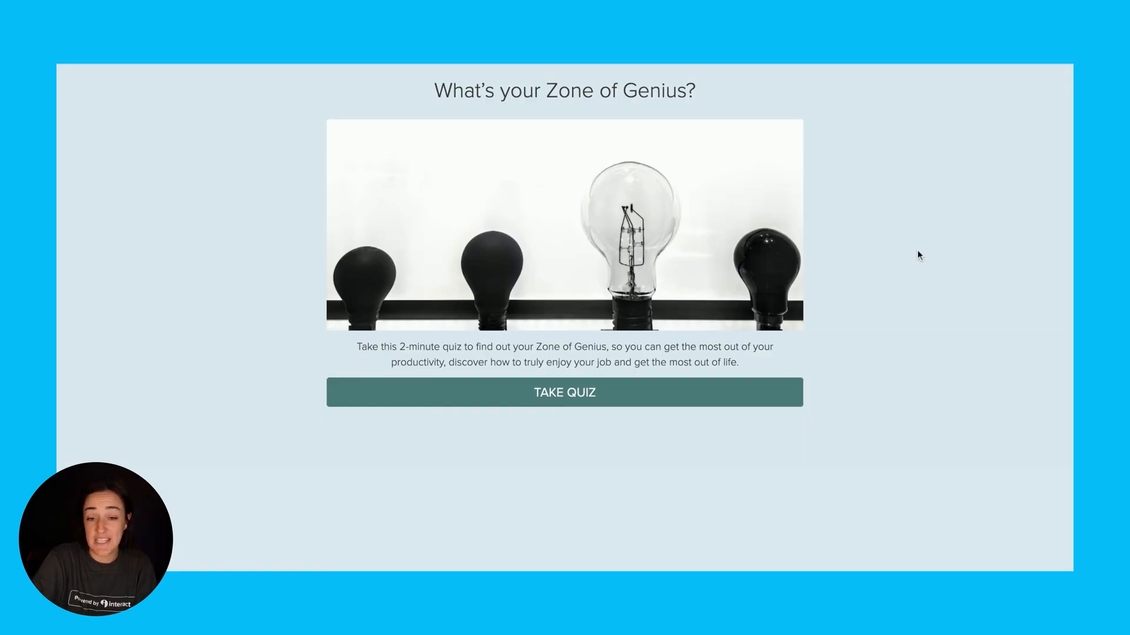
Take the test quiz, answering question 3 with "I have, and they were awesome and super helpful!", and submit the opt-in form
left_click(580, 396)
left_click(675, 403)
left_click(698, 415)
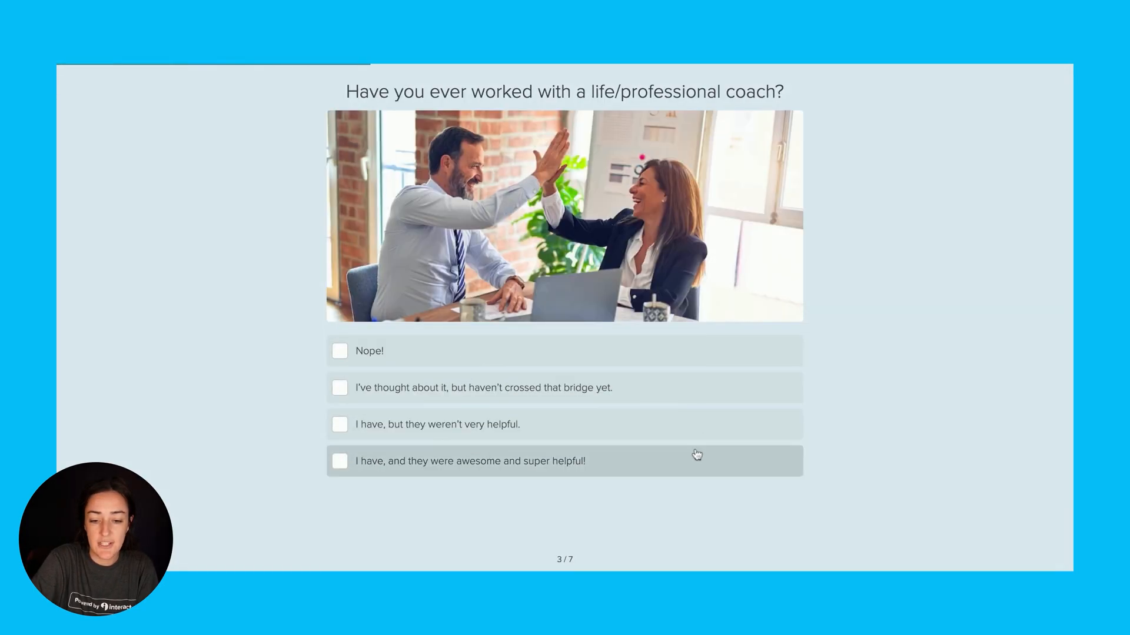
left_click(697, 455)
left_click(611, 393)
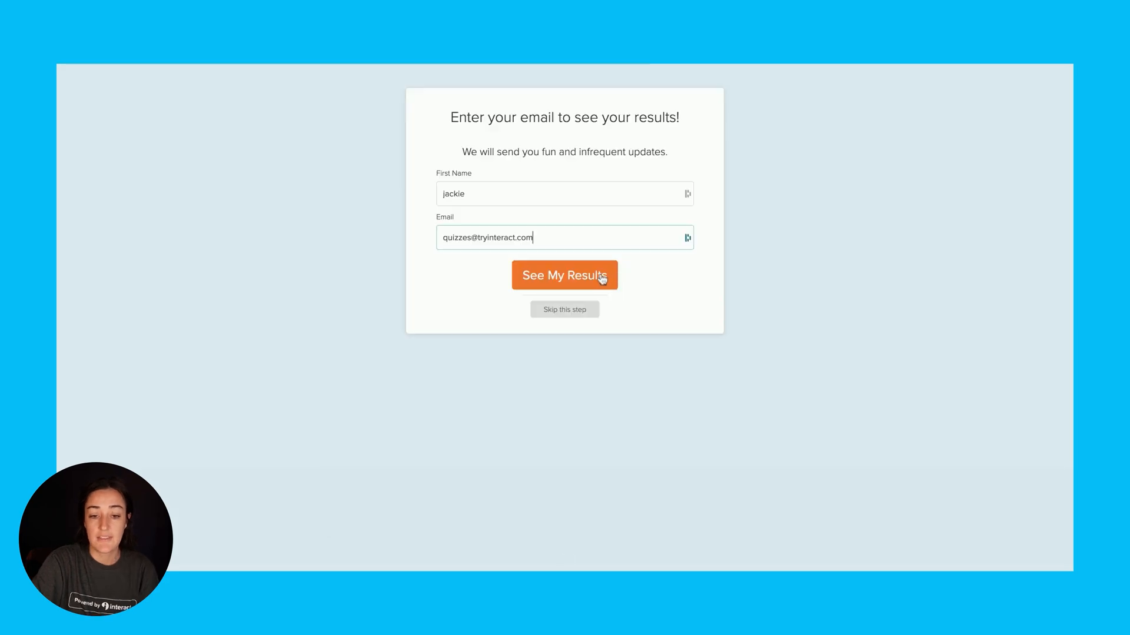
left_click(601, 279)
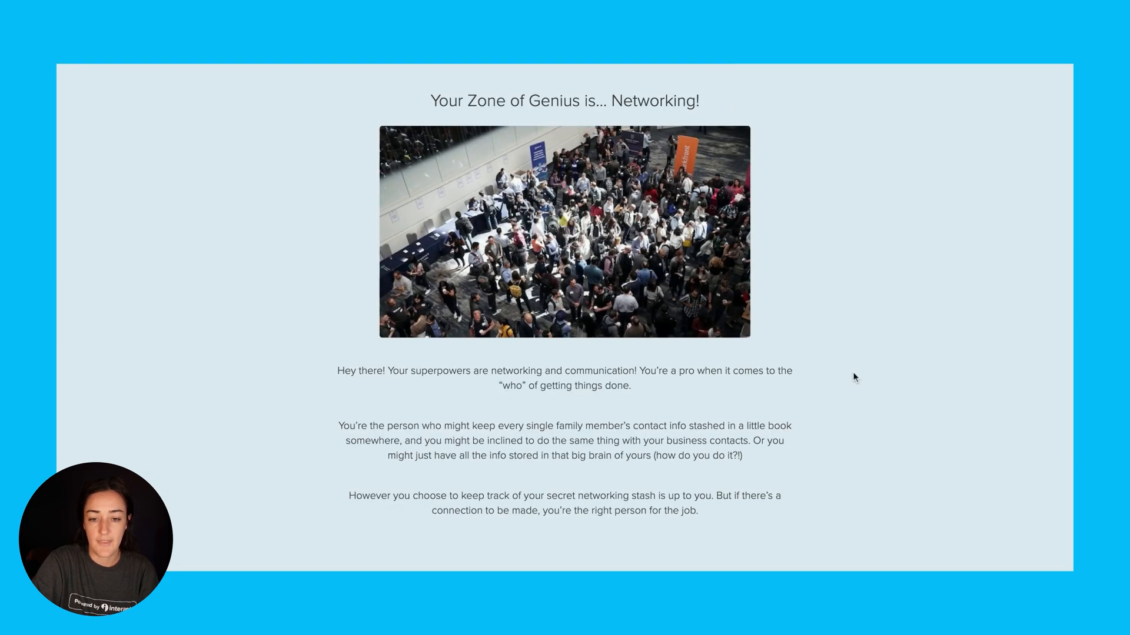
Switch to GetResponse and open the test contact from the contact list to check its q3 and quizresult custom fields
scroll(853, 375, "down", 10)
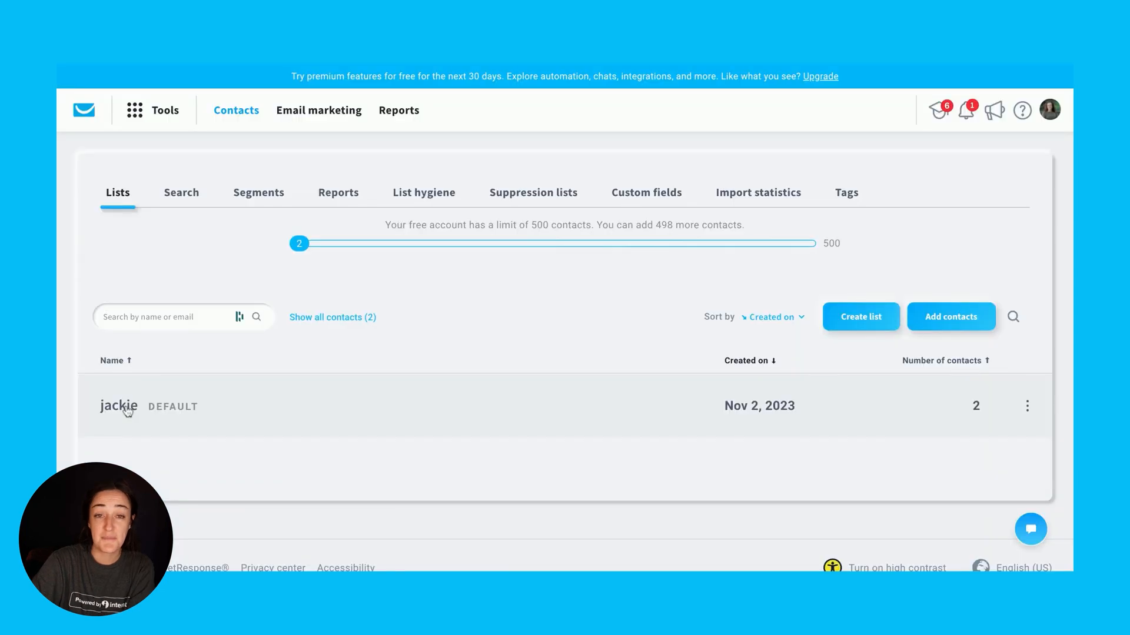
left_click(127, 411)
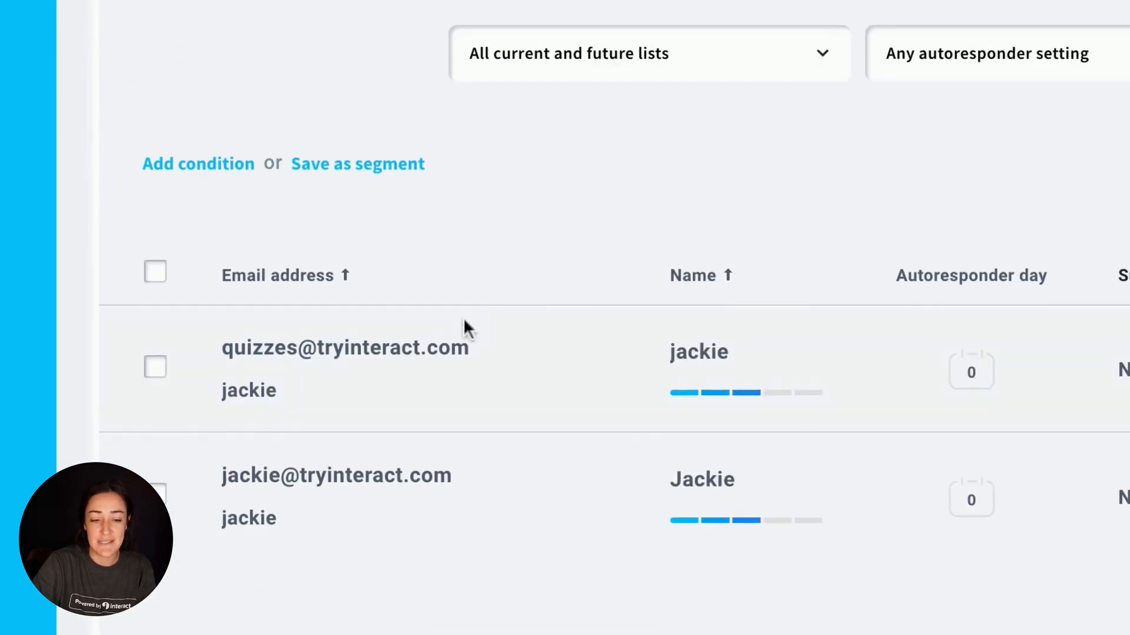
left_click(344, 347)
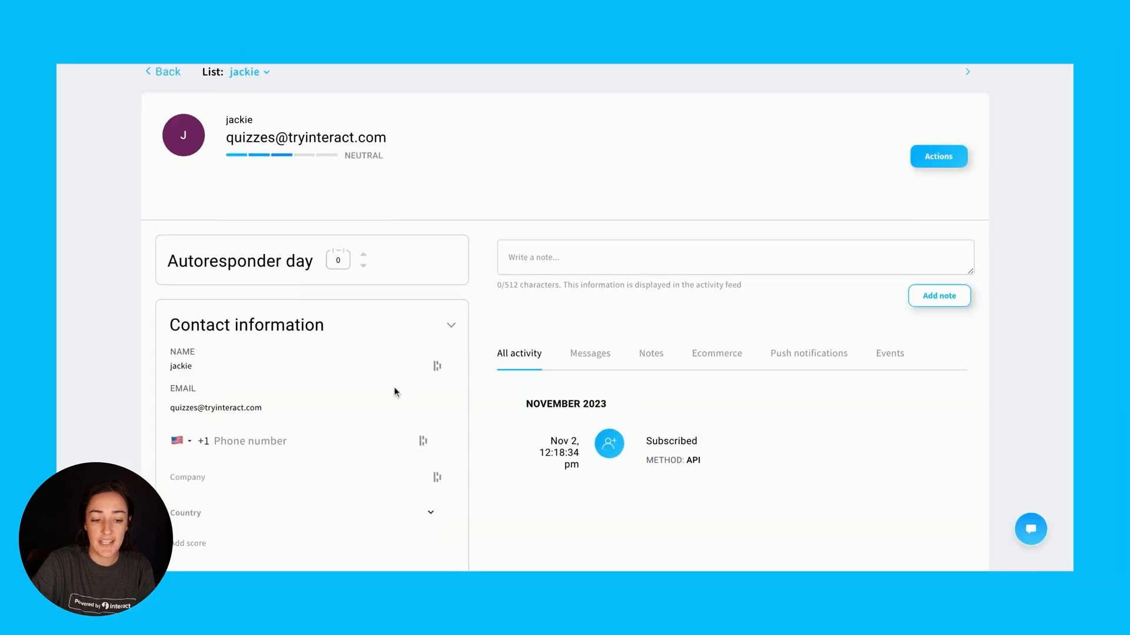
scroll(395, 391, "down", 5)
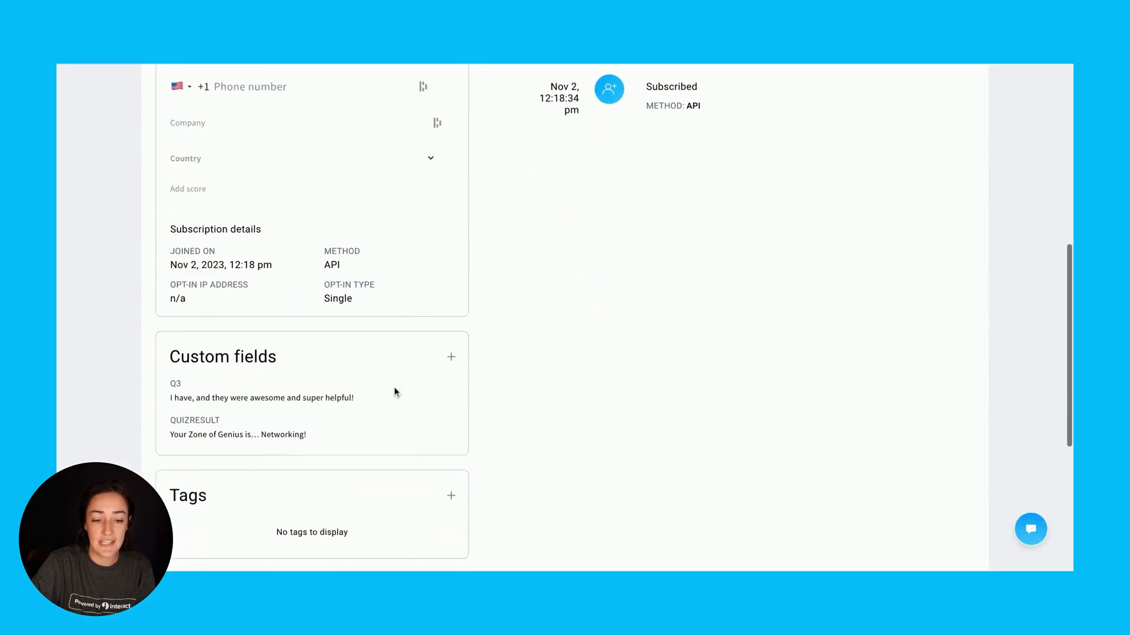
scroll(395, 392, "down", 2)
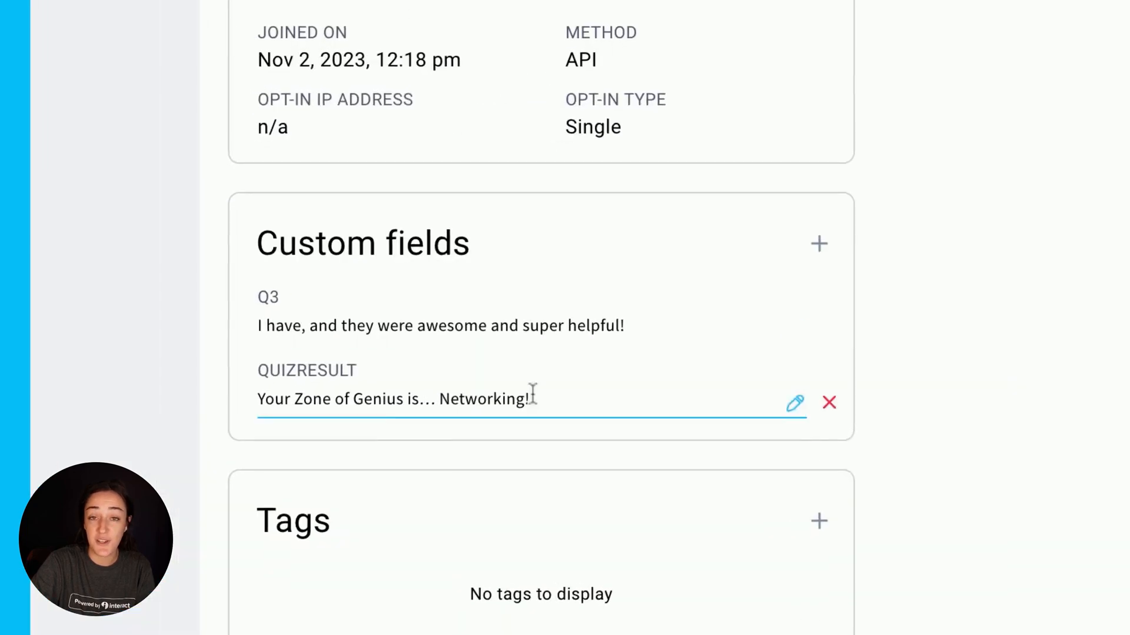